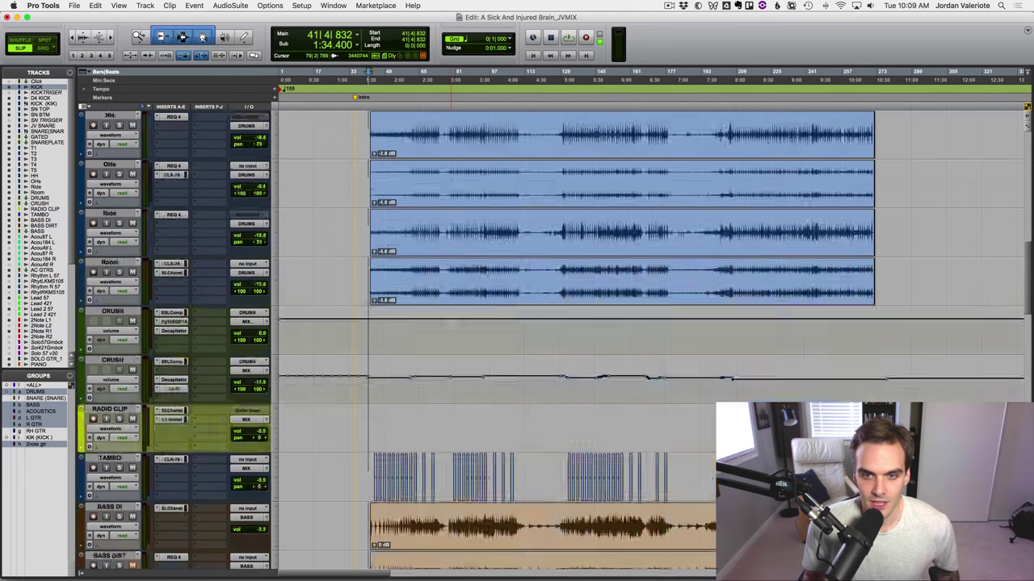
# Look over the mix session's tracks while playing the song from about bar 78 and again from about bar 145
pyautogui.scroll(-20, 644, 228)
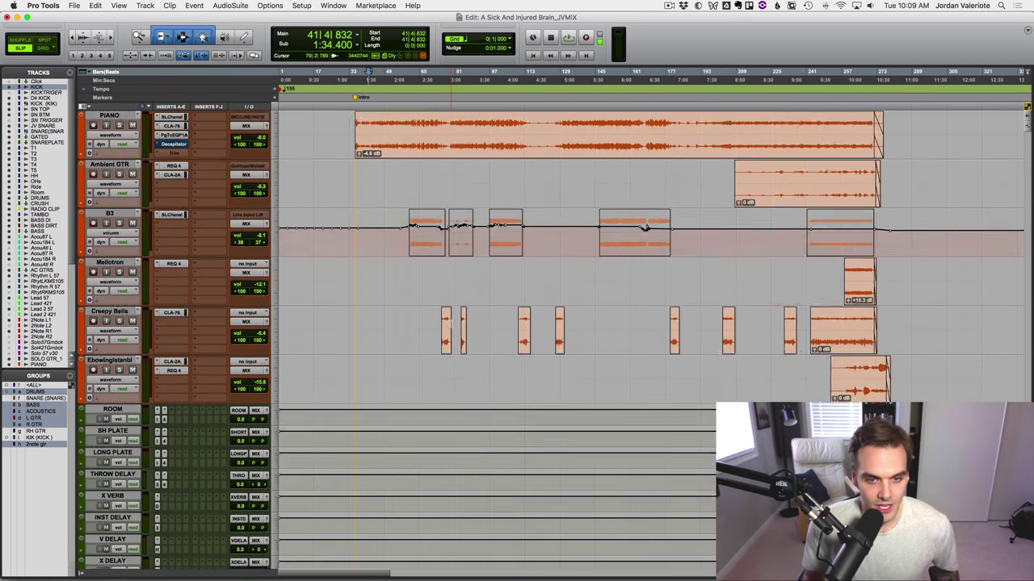
pyautogui.scroll(-10, 644, 229)
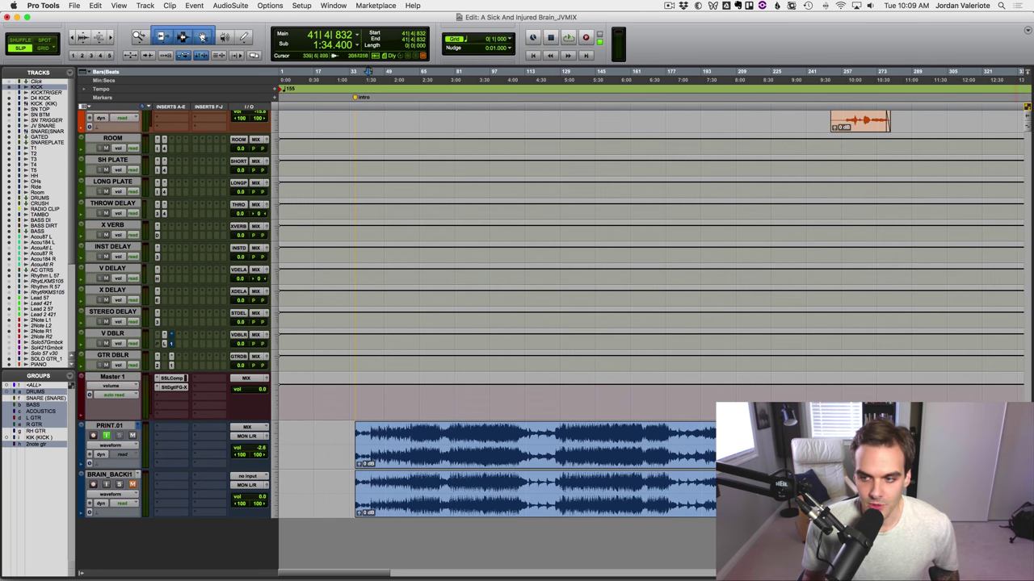
pyautogui.scroll(20, 644, 229)
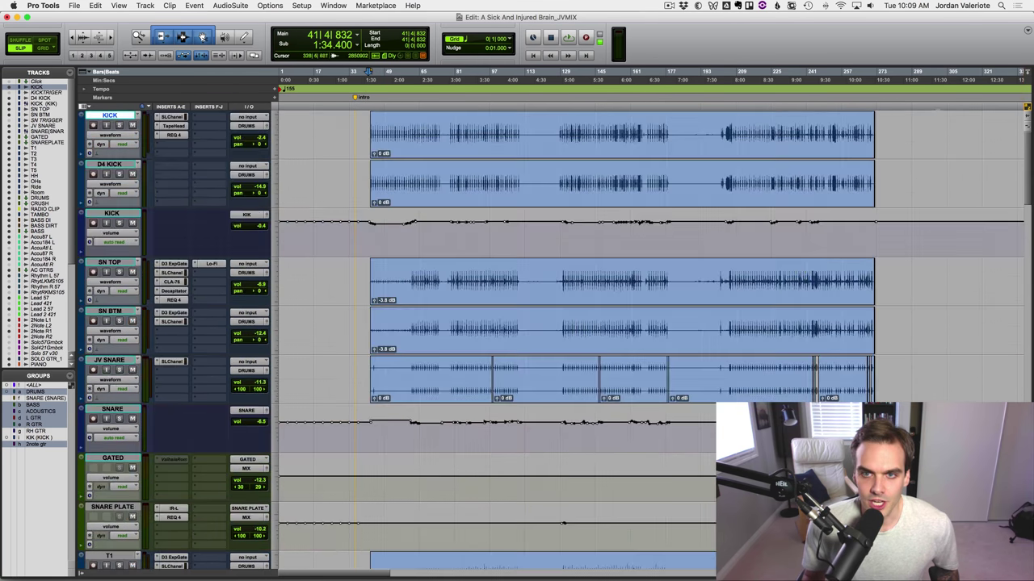
pyautogui.click(450, 118)
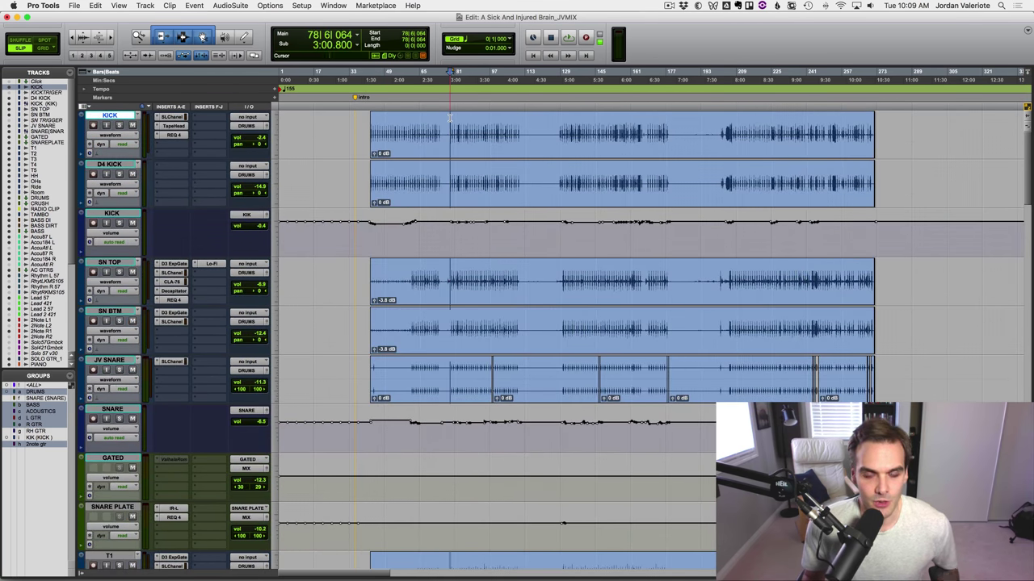
pyautogui.press('space')
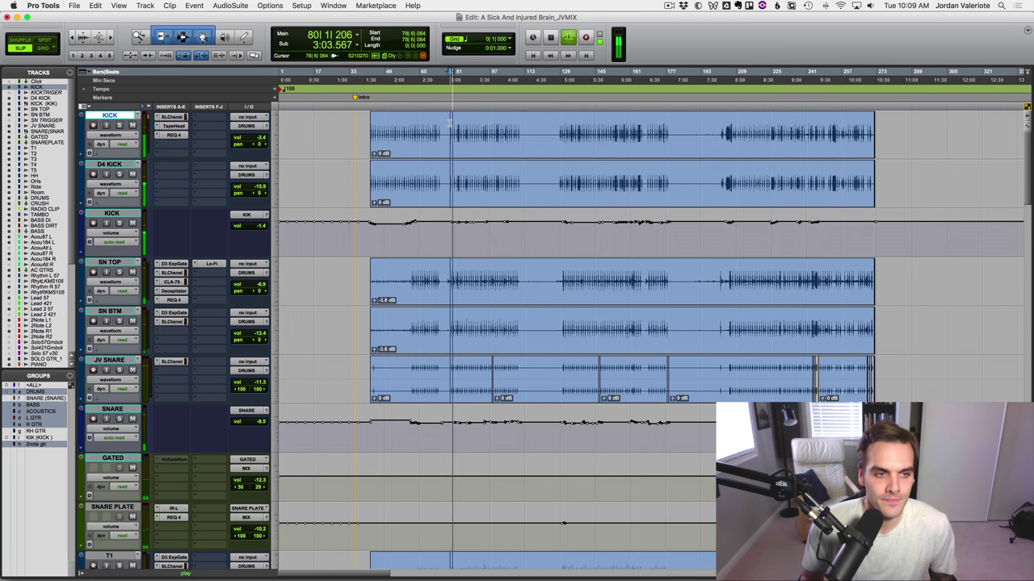
pyautogui.click(596, 77)
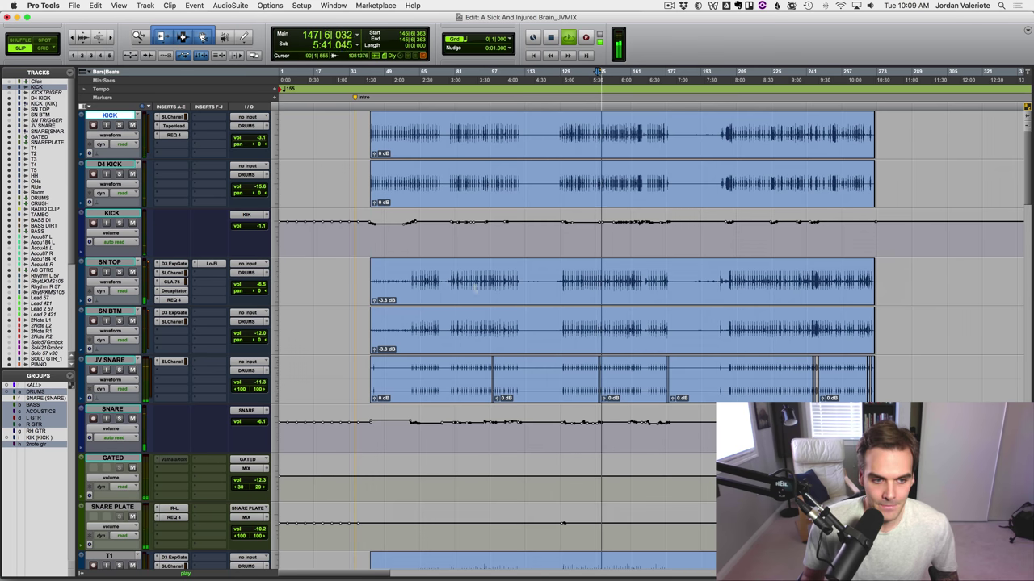
pyautogui.scroll(5, 477, 325)
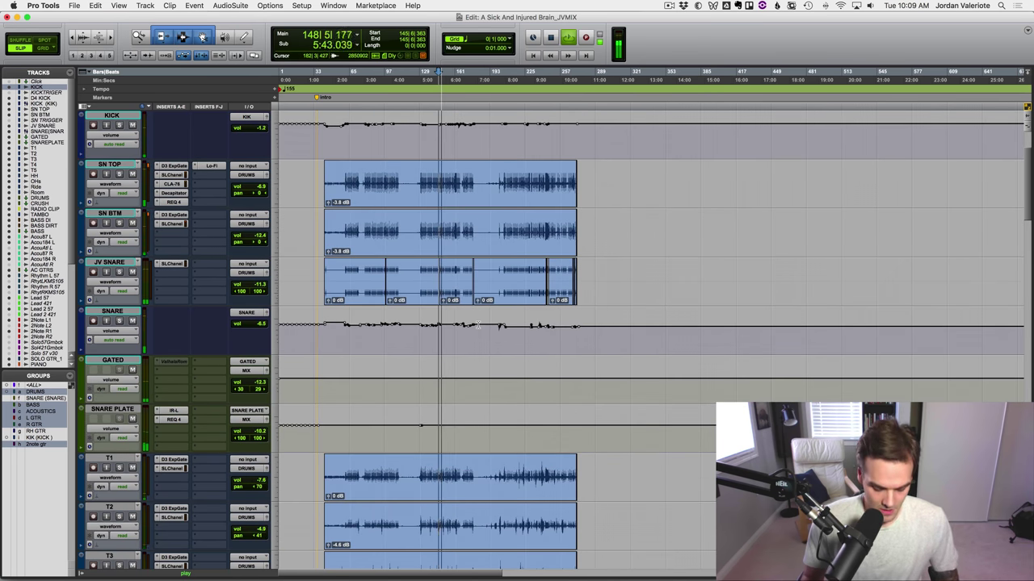
# Examine the mixer channels in the Mix window during playback, return to the Edit window and stop playback
pyautogui.press('super+equal')
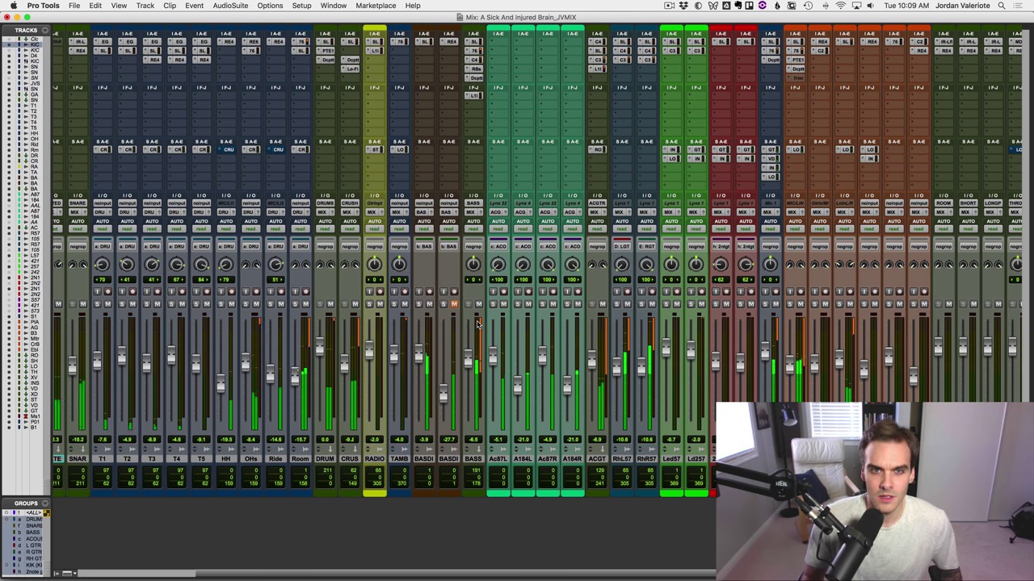
pyautogui.hscroll(-5, 477, 325)
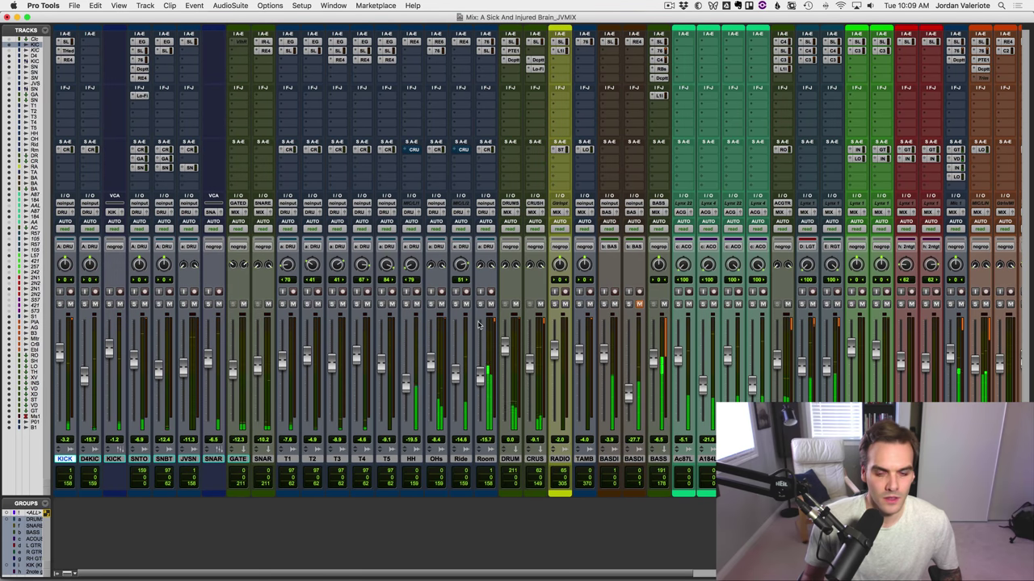
pyautogui.press('super+equal')
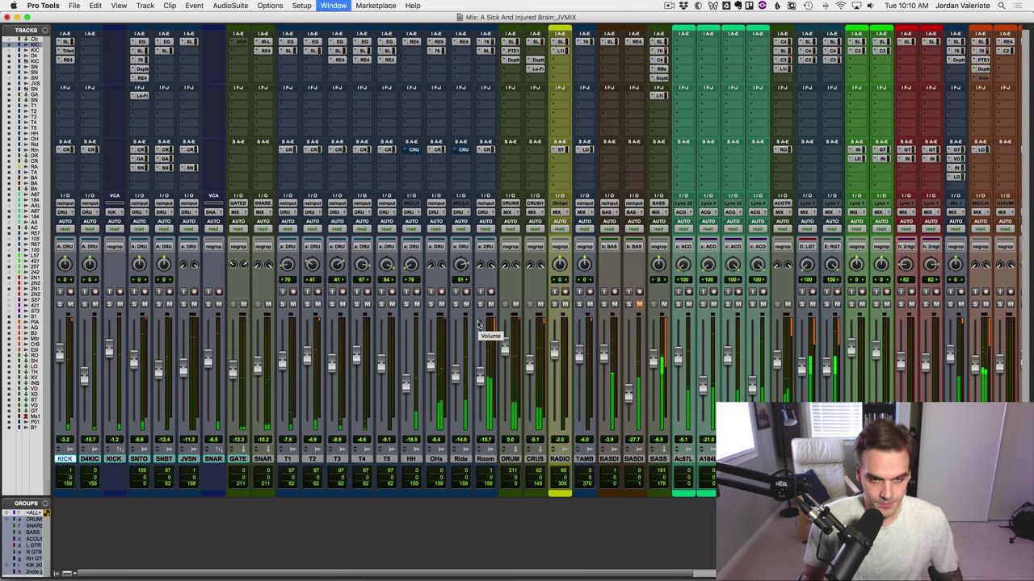
pyautogui.press('space')
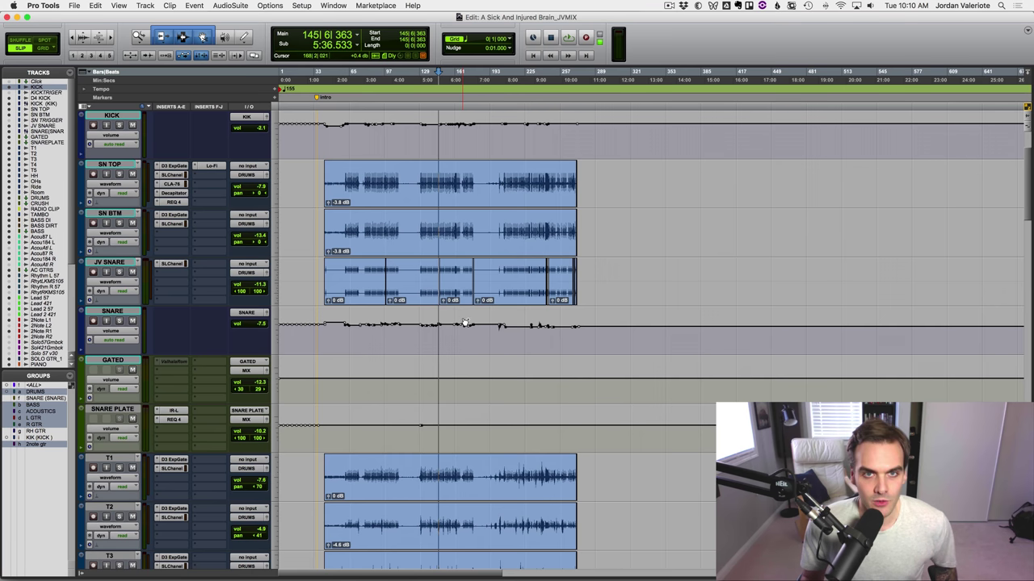
# Save the A Sick And Injured Brain_JVMIX session and open the Hypergiant_demo session from the Hypergiant folder
pyautogui.press('super+s')
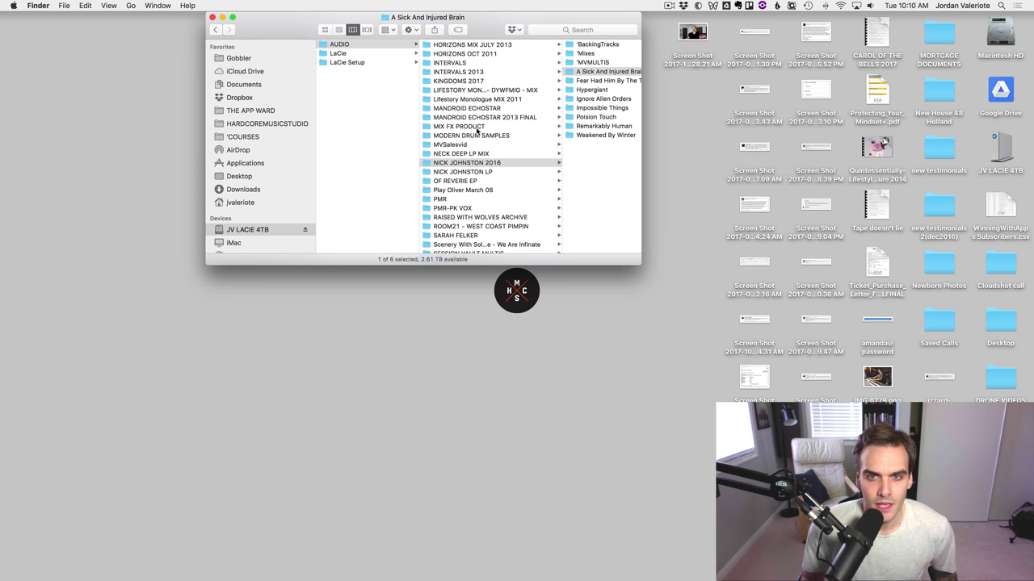
pyautogui.click(588, 91)
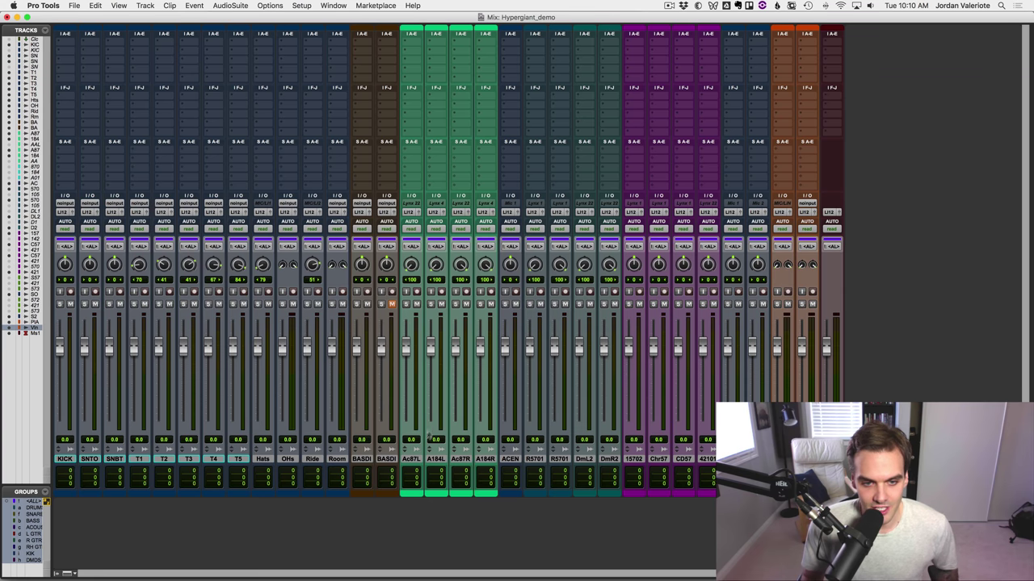
# Examine the unmixed demo session in the Edit and Mix windows, covering the channels from KICK to the master
pyautogui.press('super+equal')
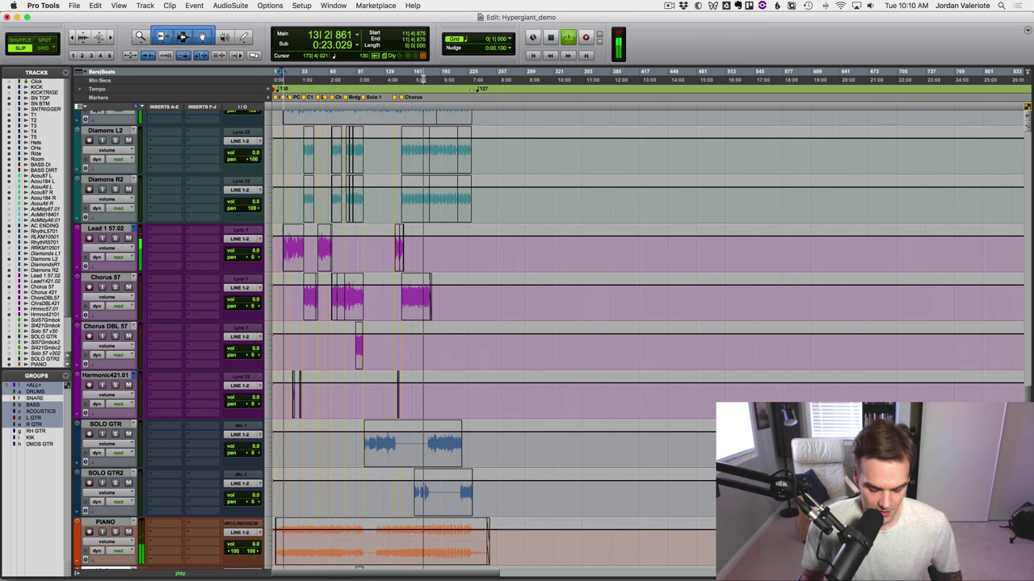
pyautogui.press('super+equal')
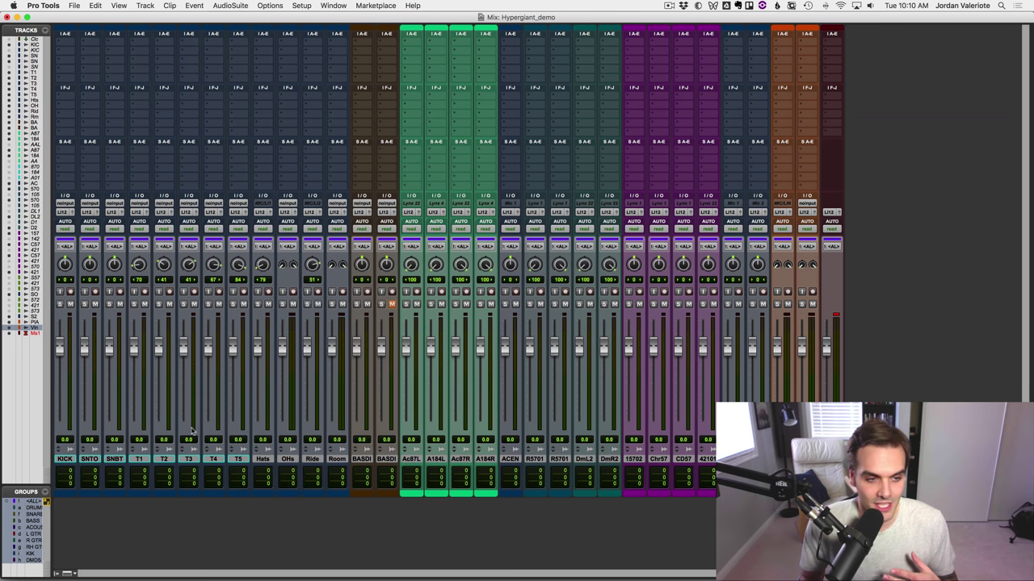
pyautogui.click(61, 459)
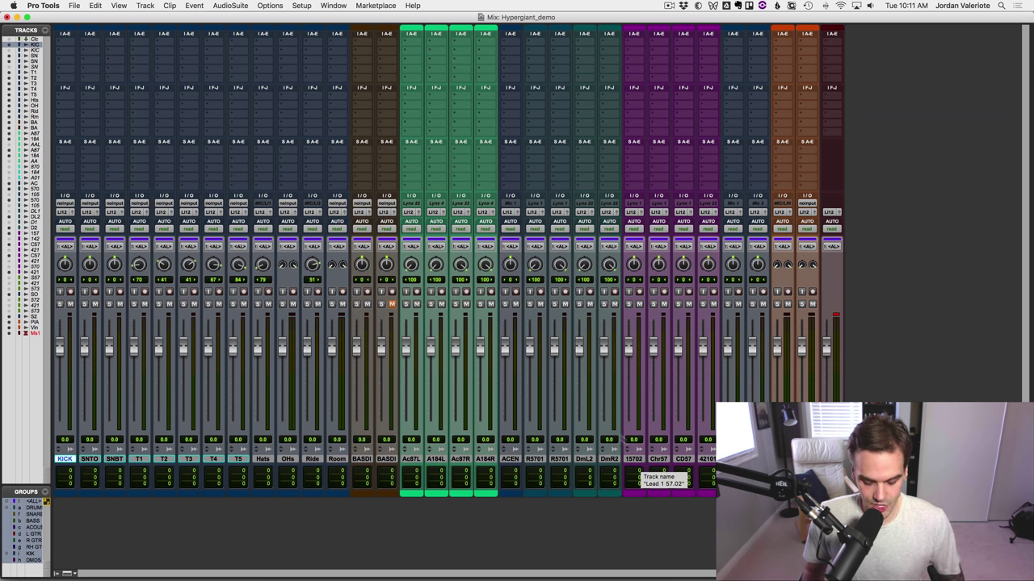
pyautogui.click(831, 459)
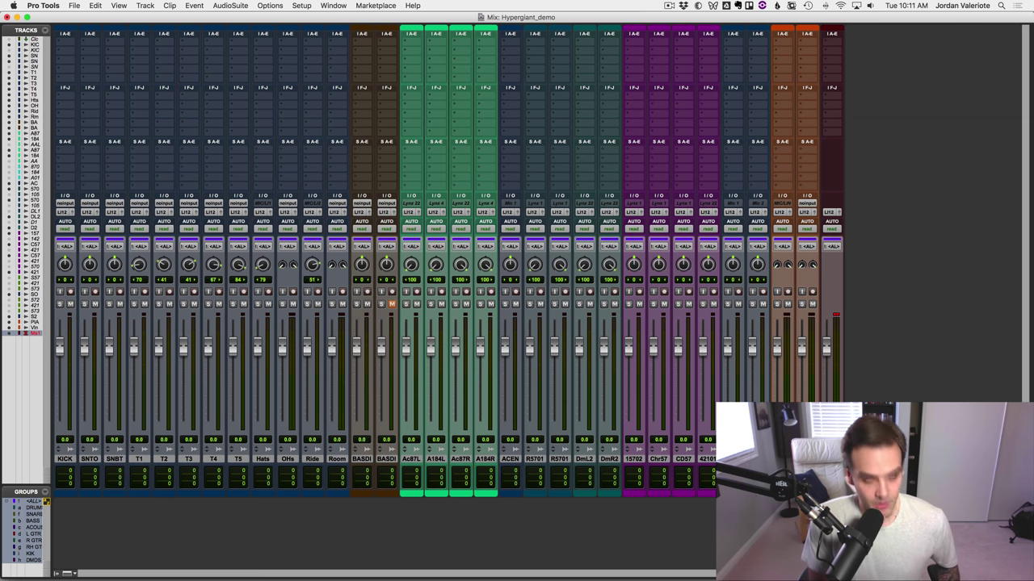
# Start importing session data from the file A Sick And Injured Brain_JVMIX.ptx into the Hypergiant_demo session
pyautogui.hotkey('alt', 'shift', 'i')
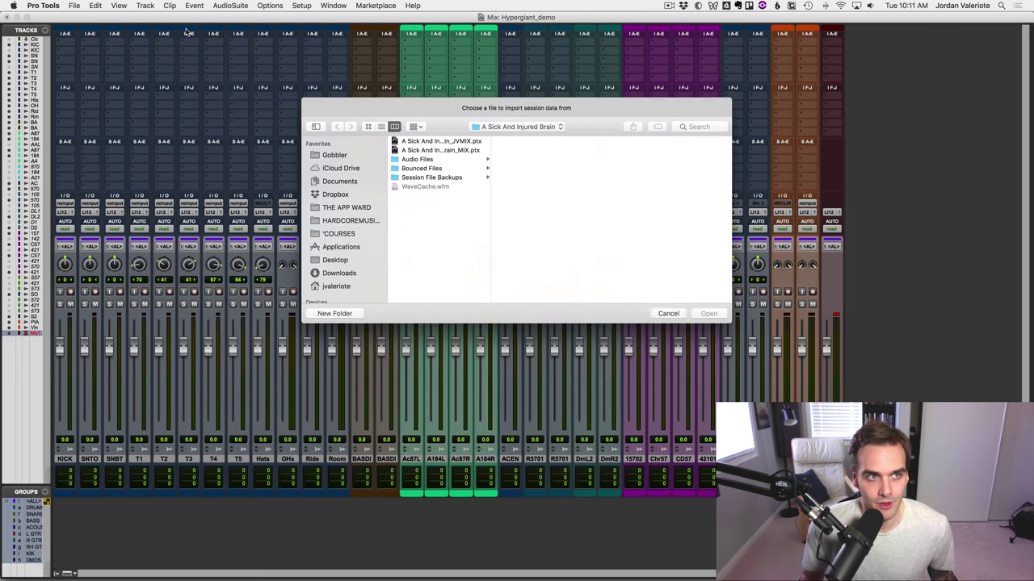
pyautogui.press('Escape')
pyautogui.click(74, 5)
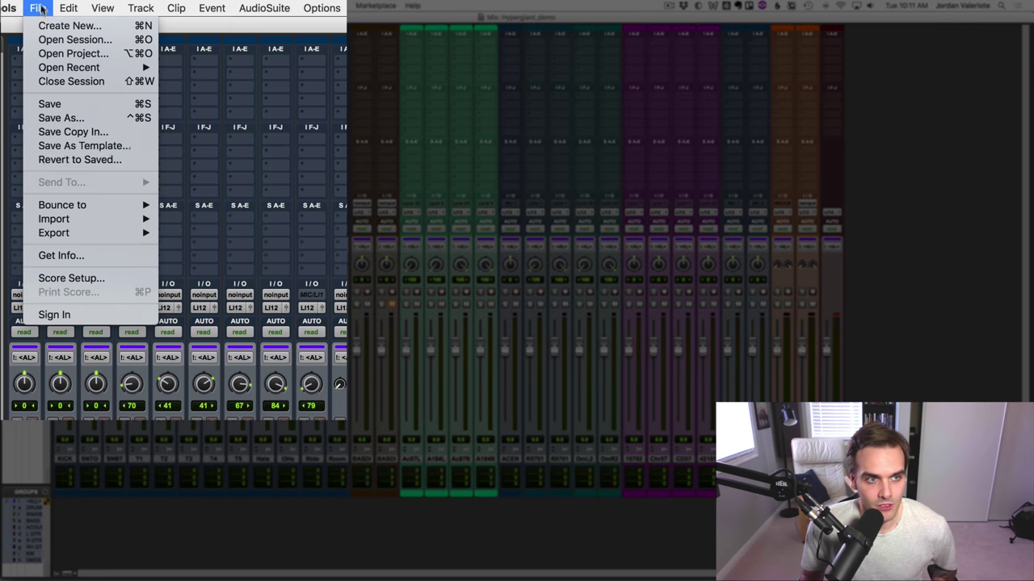
pyautogui.moveTo(69, 219)
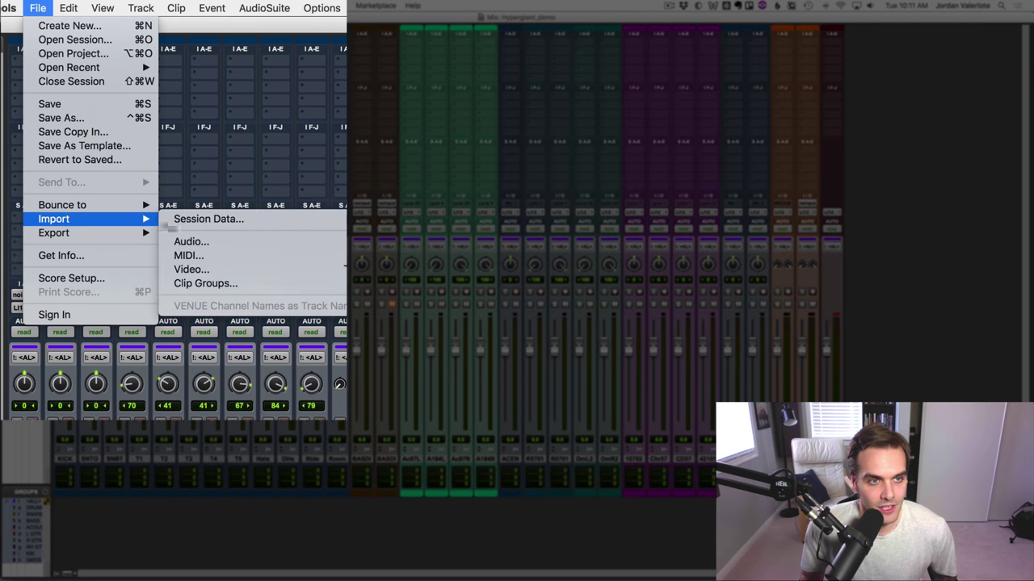
pyautogui.click(199, 222)
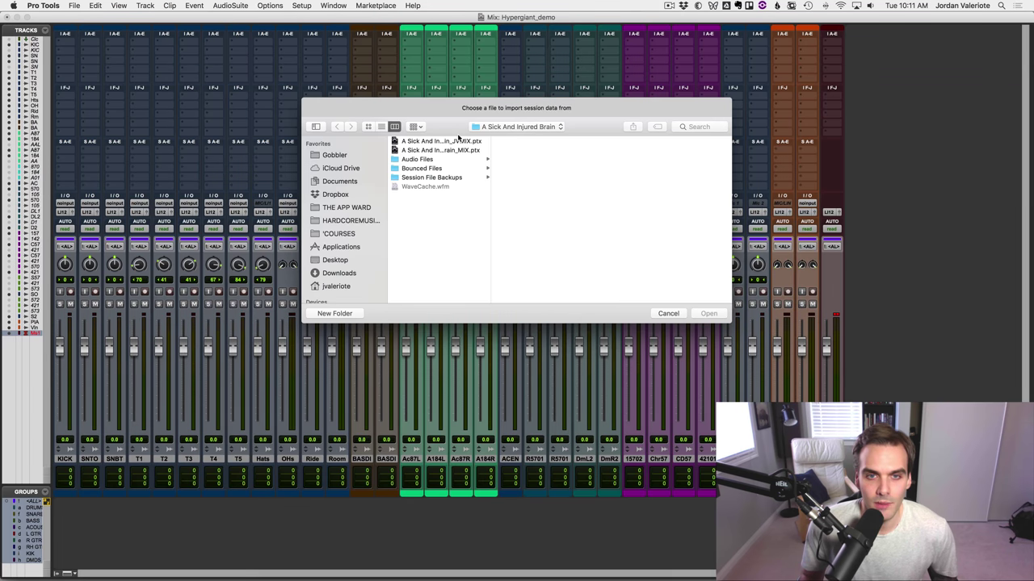
pyautogui.click(442, 143)
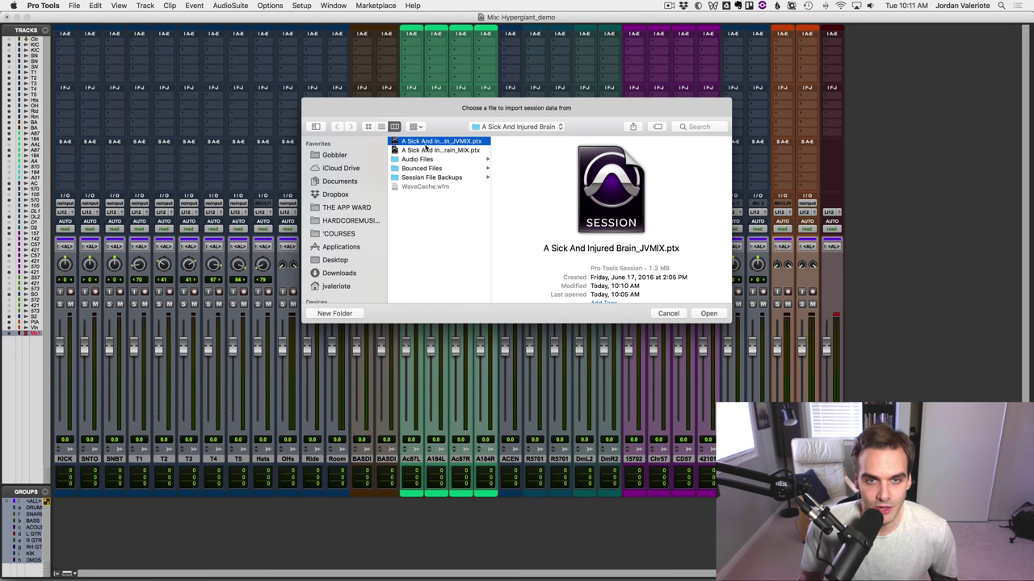
pyautogui.doubleClick(441, 142)
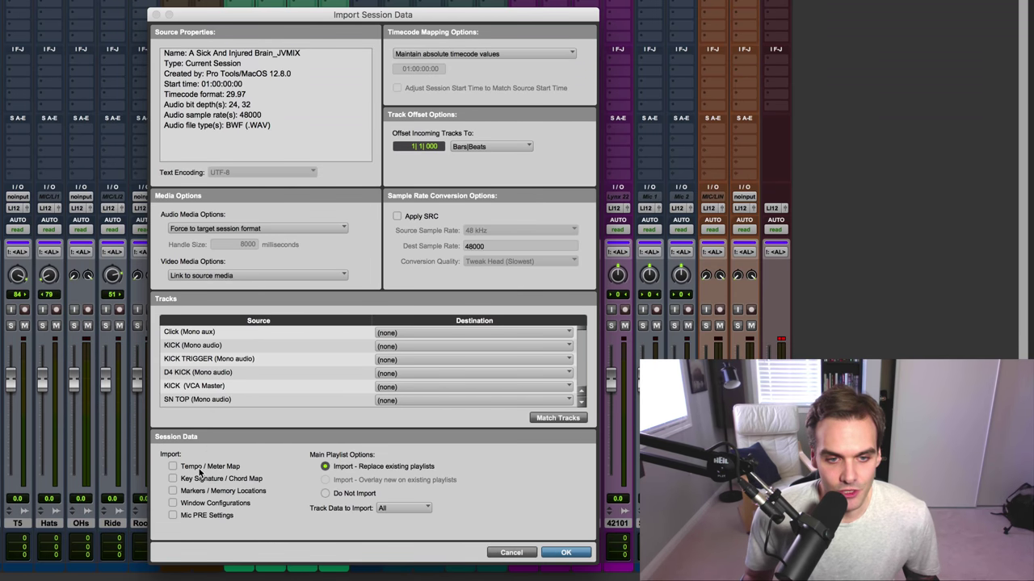
# Match the source tracks to the destination tracks automatically and exclude the Click track from the import
pyautogui.click(173, 466)
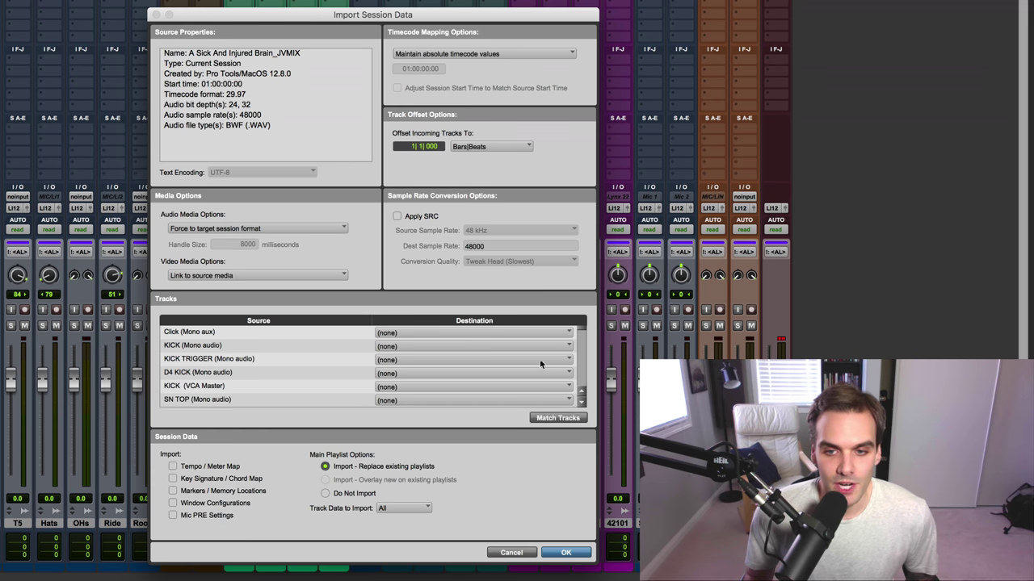
pyautogui.click(539, 420)
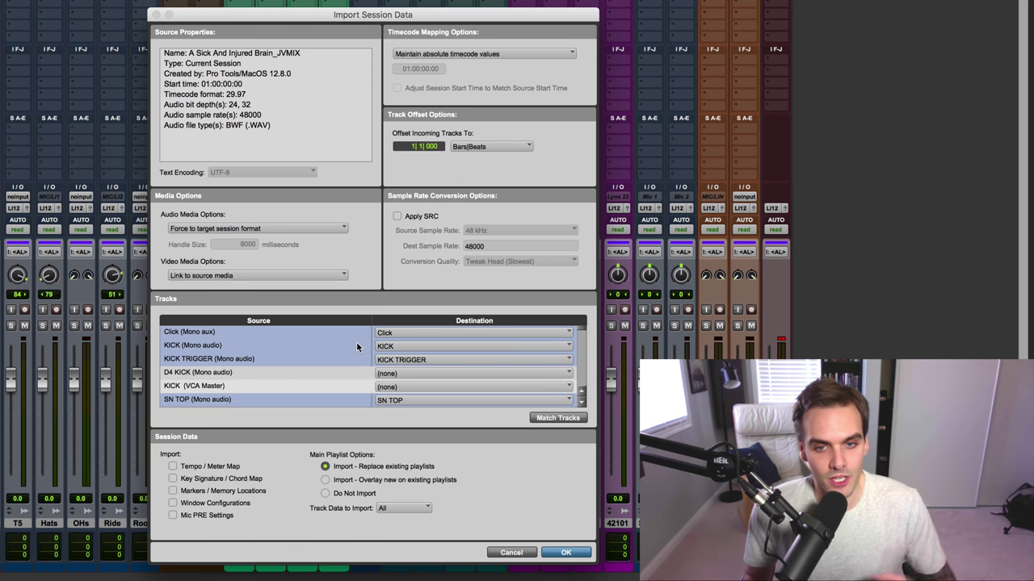
pyautogui.click(333, 332)
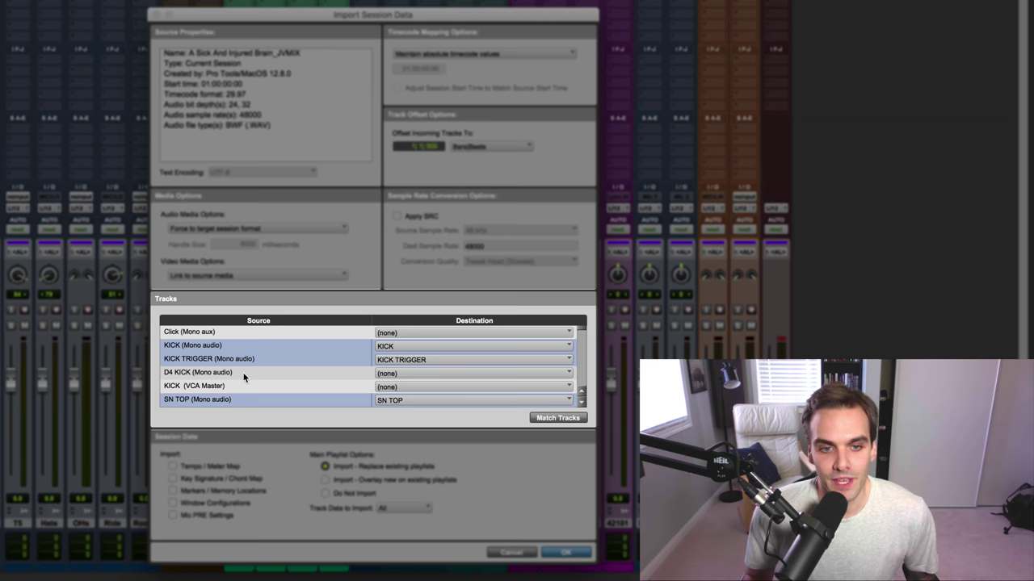
# Set the D4 KICK and KICK VCA Master sources to import as new tracks, keeping the KICK audio mapped to KICK
pyautogui.click(244, 372)
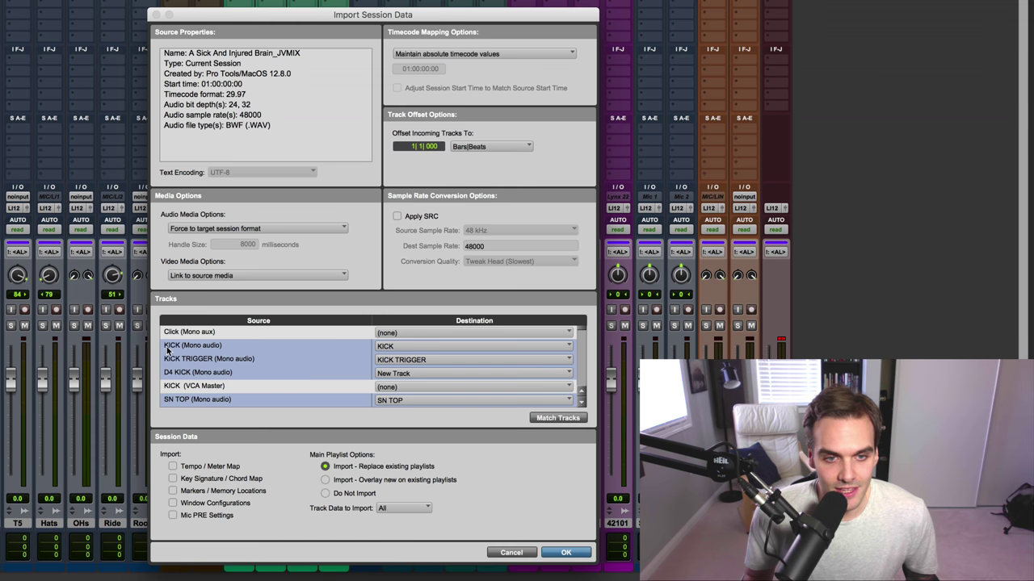
pyautogui.click(387, 349)
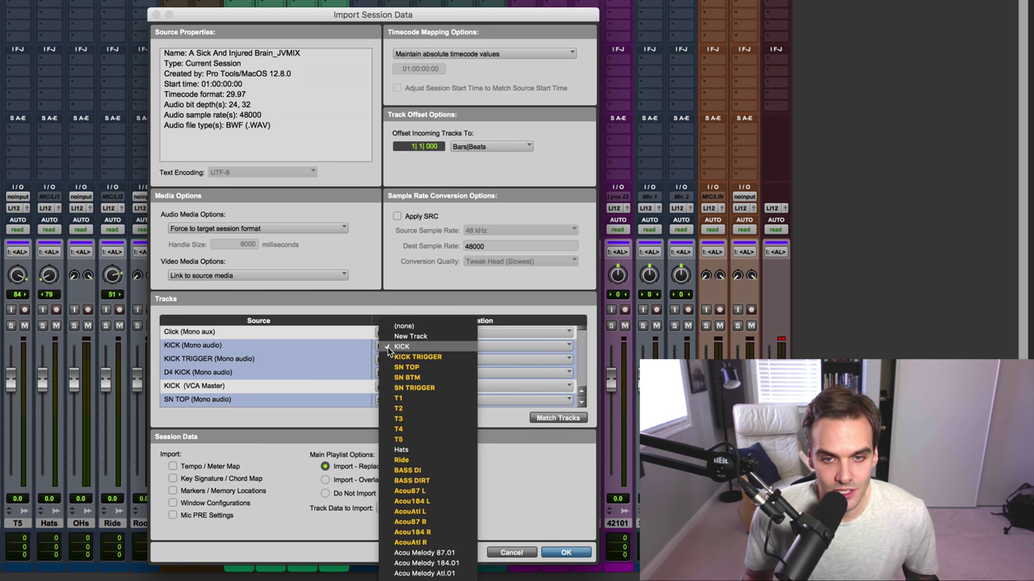
pyautogui.click(407, 347)
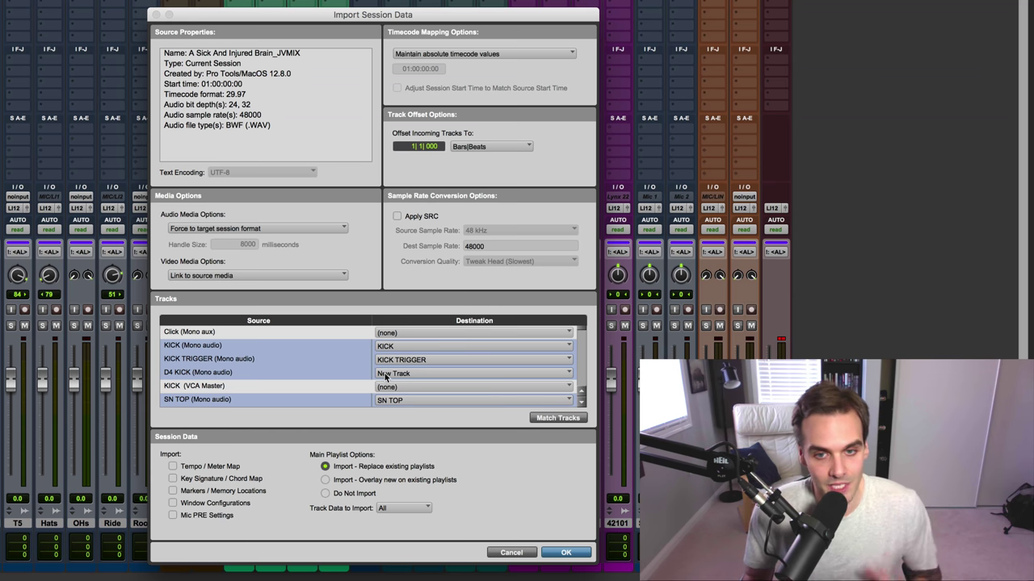
pyautogui.keyDown('super'); pyautogui.click(230, 386); pyautogui.keyUp('super')
# Set JV SNARE, the SNARE VCA Master, GATED and SNARE PLATE to import as new tracks
pyautogui.scroll(-6, 261, 385)
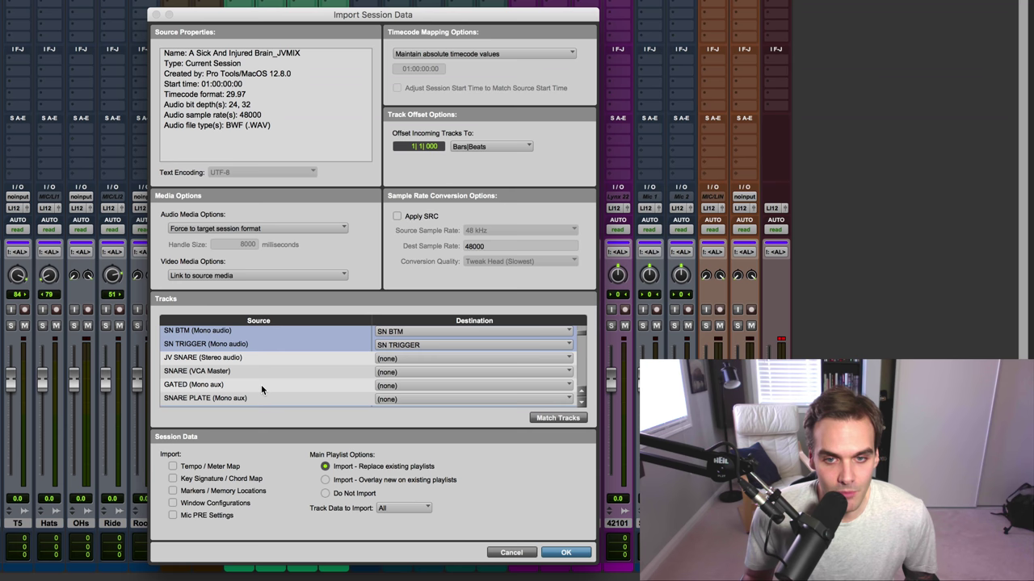
pyautogui.keyDown('super'); pyautogui.click(229, 358); pyautogui.keyUp('super')
pyautogui.keyDown('super'); pyautogui.click(218, 375); pyautogui.keyUp('super')
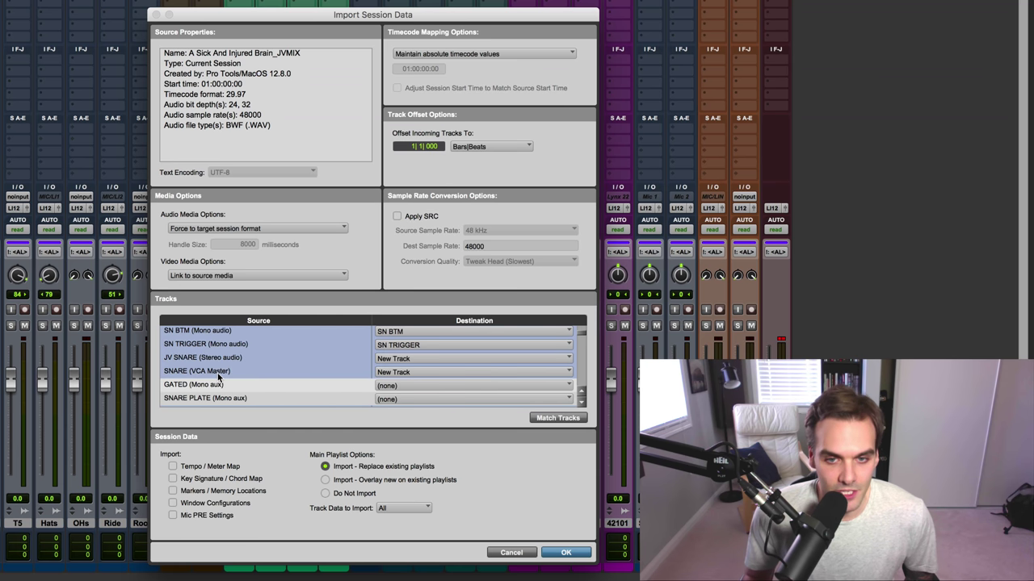
pyautogui.keyDown('super'); pyautogui.click(207, 387); pyautogui.keyUp('super')
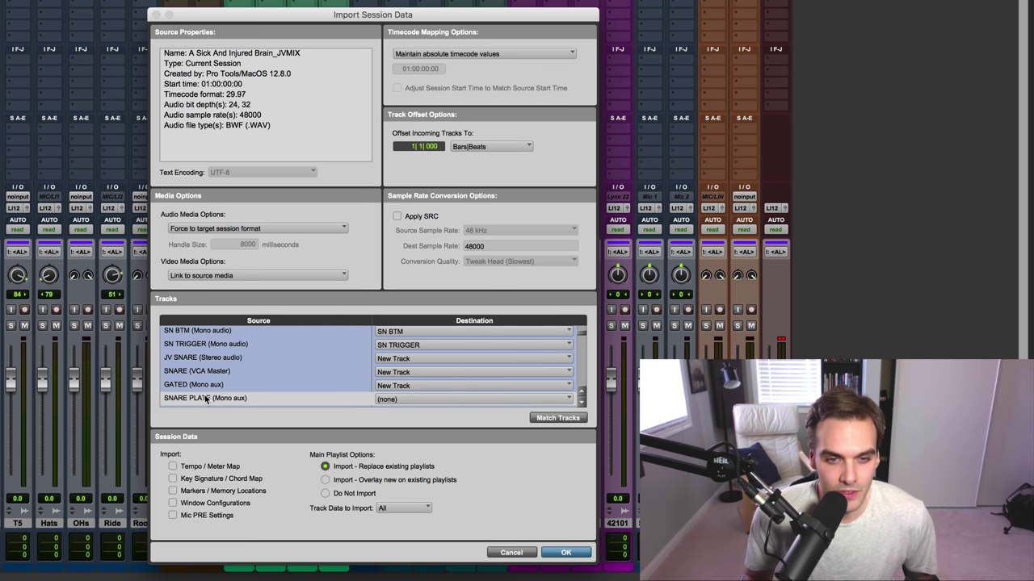
pyautogui.keyDown('super'); pyautogui.click(205, 399); pyautogui.keyUp('super')
# Map the source HH track to the Hats destination track
pyautogui.scroll(-3, 234, 392)
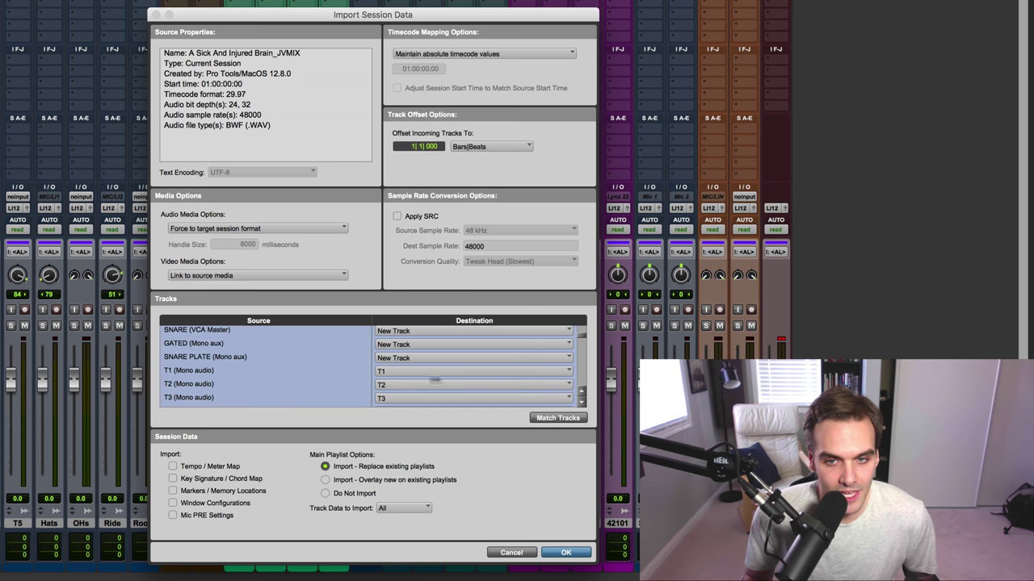
pyautogui.scroll(-3, 259, 372)
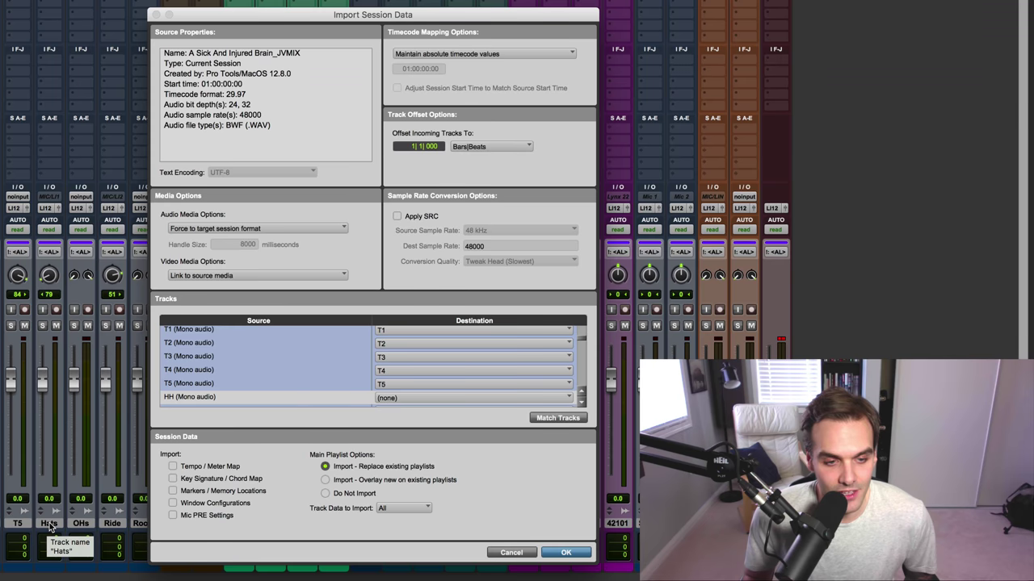
pyautogui.click(434, 397)
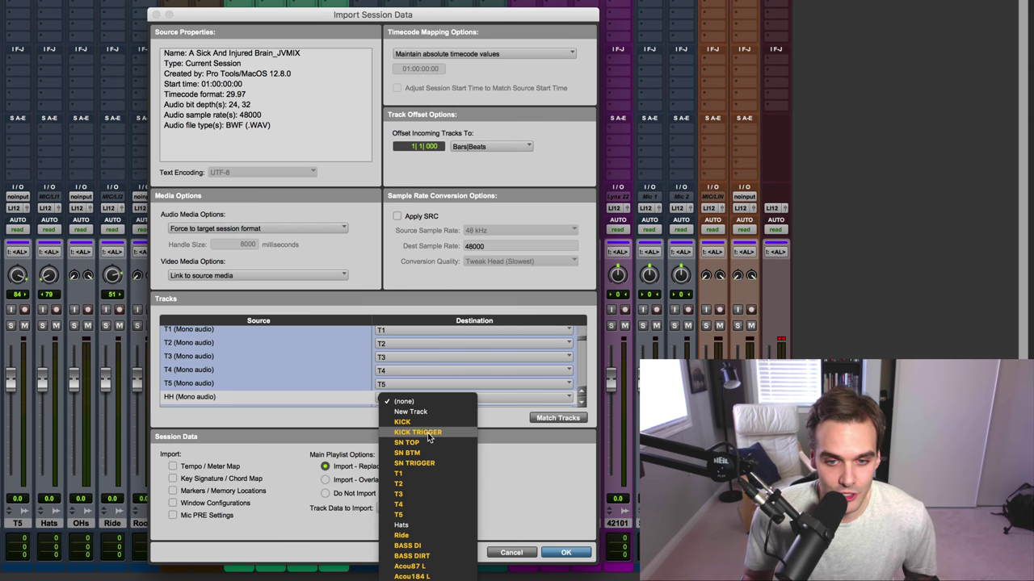
pyautogui.click(408, 526)
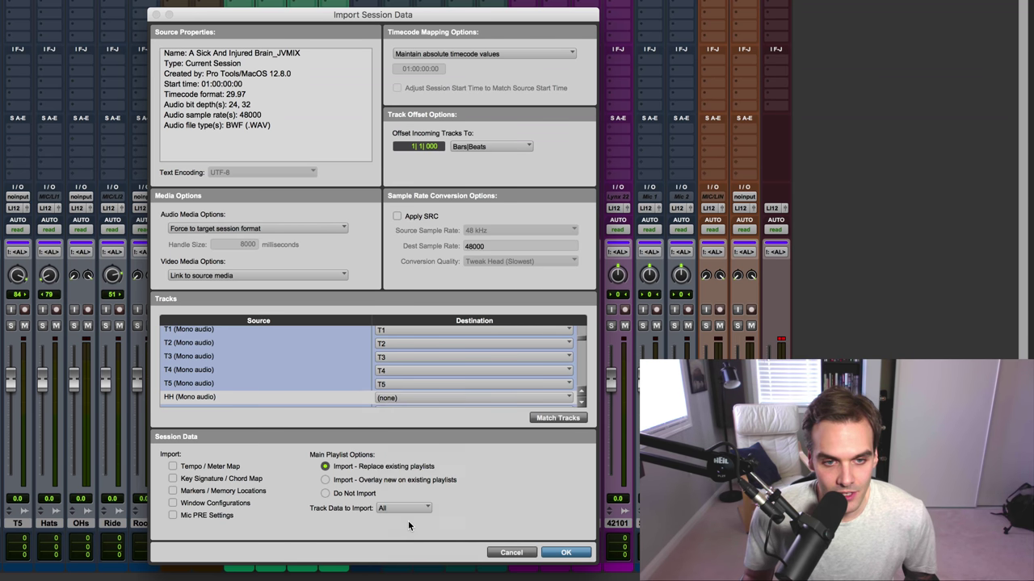
pyautogui.scroll(-3, 327, 344)
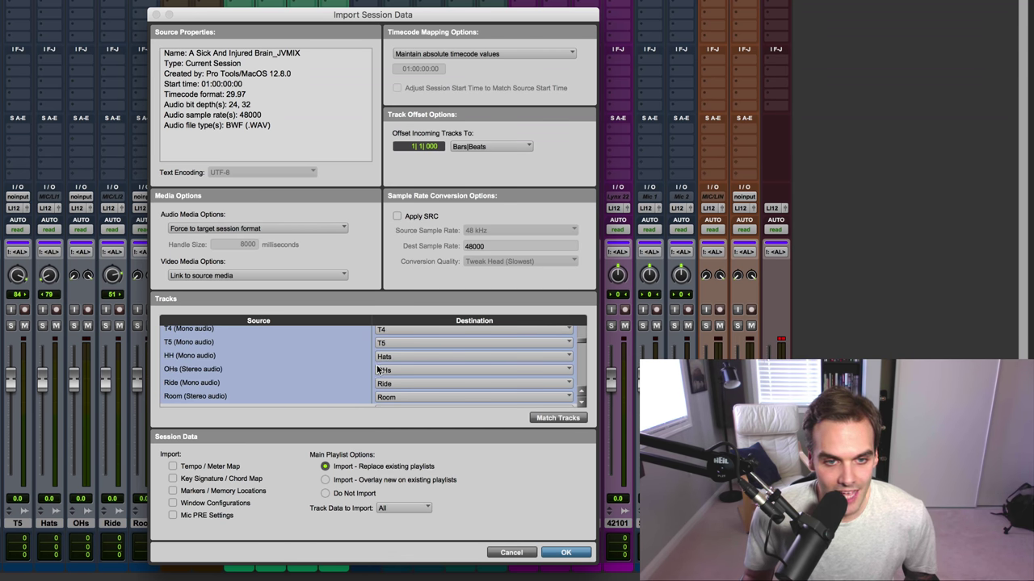
# Set the DRUMS and CRUSH stereo aux sources to import as new tracks
pyautogui.scroll(-3, 370, 380)
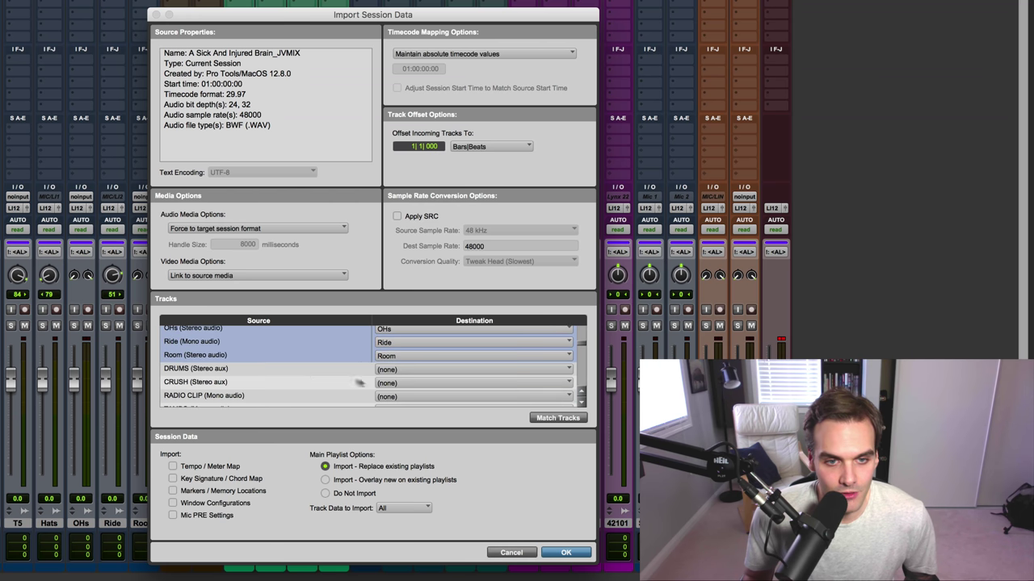
pyautogui.click(308, 370)
pyautogui.click(307, 379)
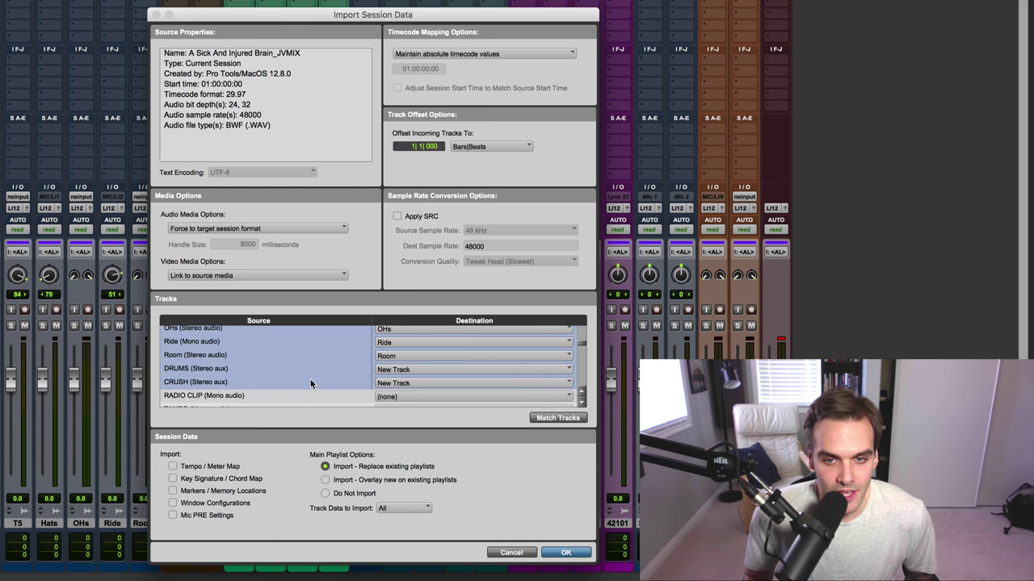
pyautogui.scroll(-3, 310, 380)
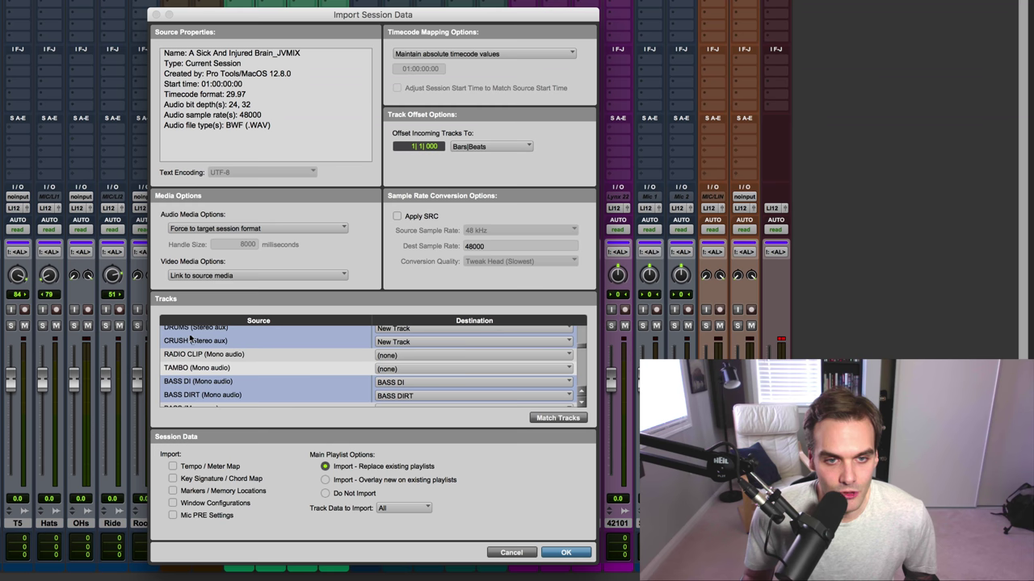
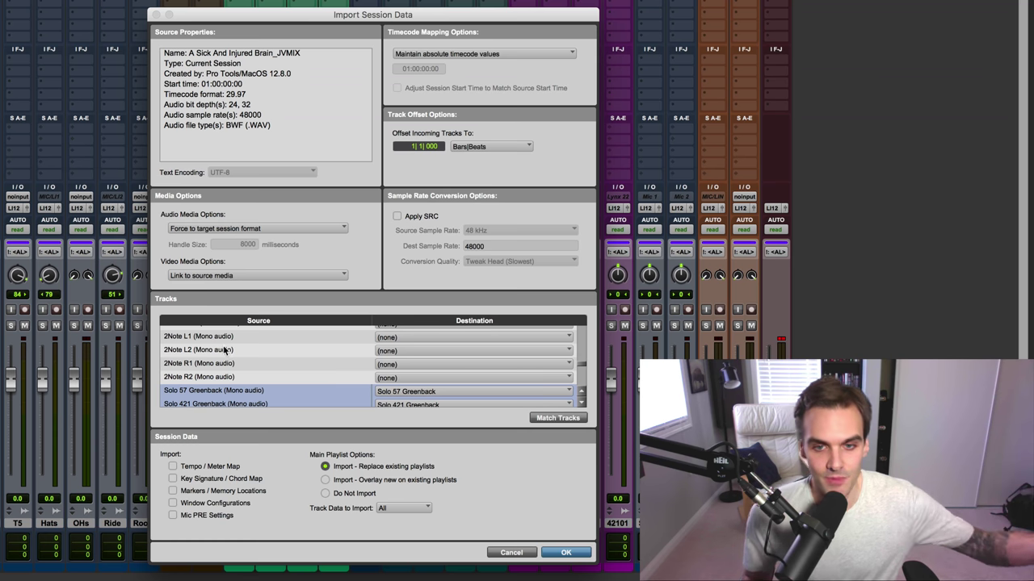
# Exclude Solo 57 Greenback, Solo 421 Greenback, Solo 57 v30 and SOLO GTR_1 from the import
pyautogui.scroll(-3, 223, 350)
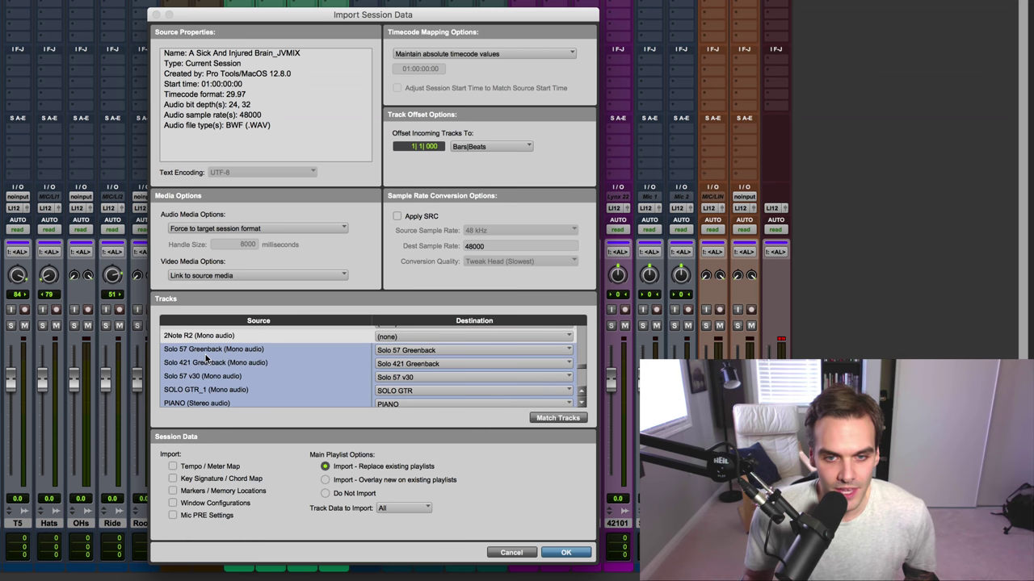
pyautogui.keyDown('super'); pyautogui.click(214, 349); pyautogui.keyUp('super')
pyautogui.keyDown('super'); pyautogui.click(212, 363); pyautogui.keyUp('super')
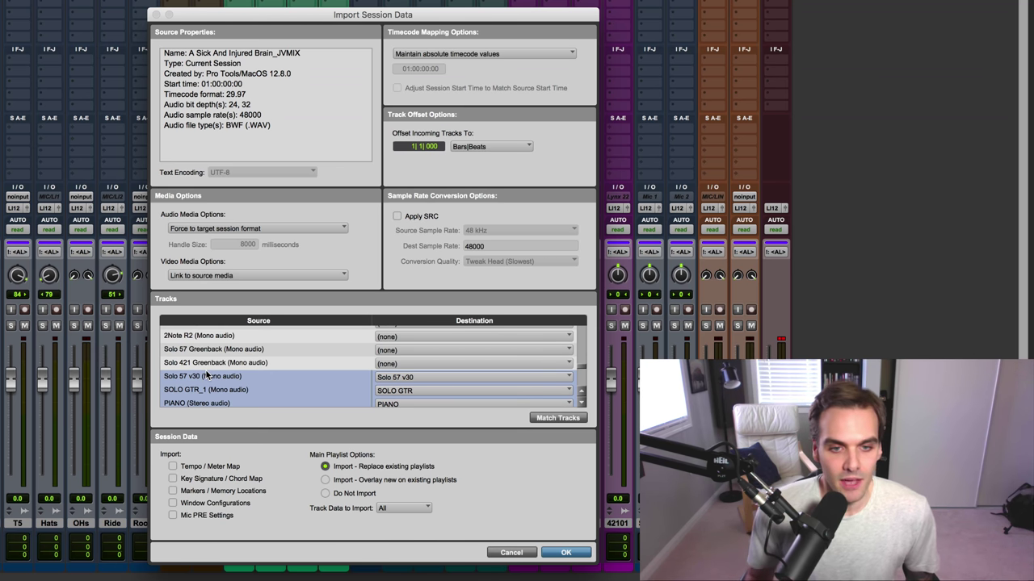
pyautogui.click(207, 377)
pyautogui.click(202, 391)
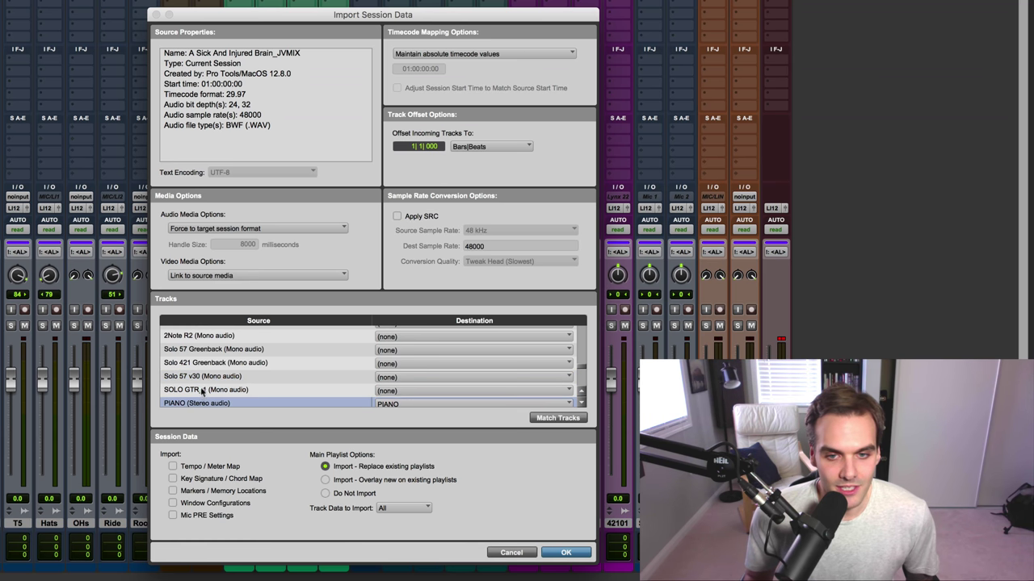
# Set the ROOM, SH PLATE, LONG PLATE and THROW DELAY aux sources to import as new tracks
pyautogui.scroll(-3, 215, 381)
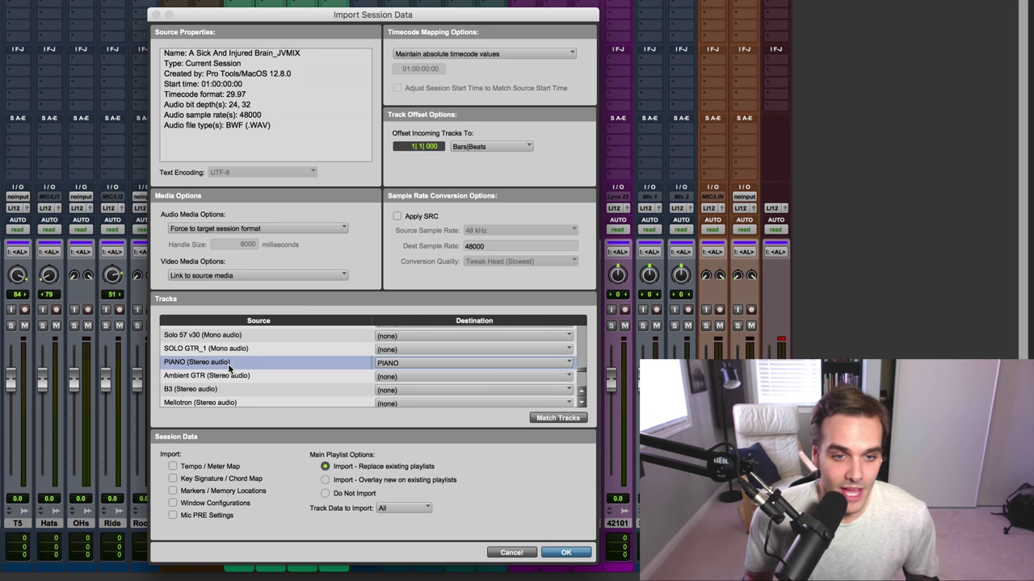
pyautogui.scroll(-5, 233, 370)
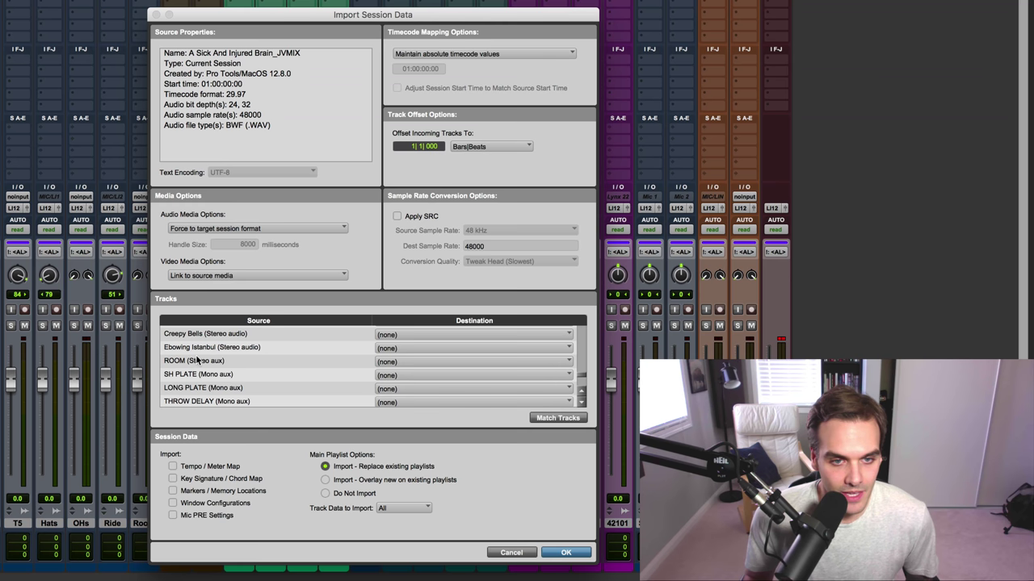
pyautogui.scroll(3, 198, 360)
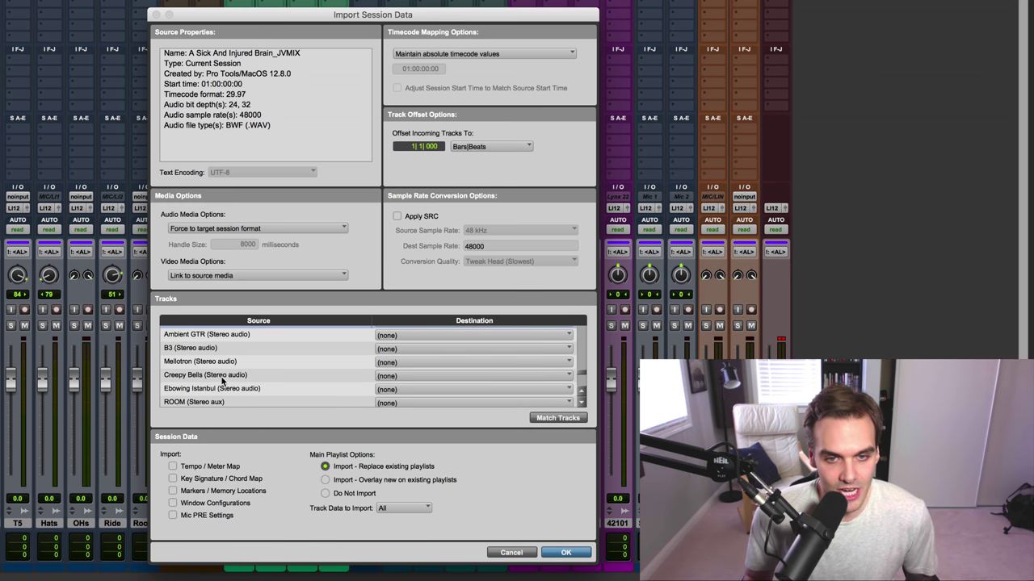
pyautogui.scroll(-3, 224, 382)
pyautogui.click(191, 364)
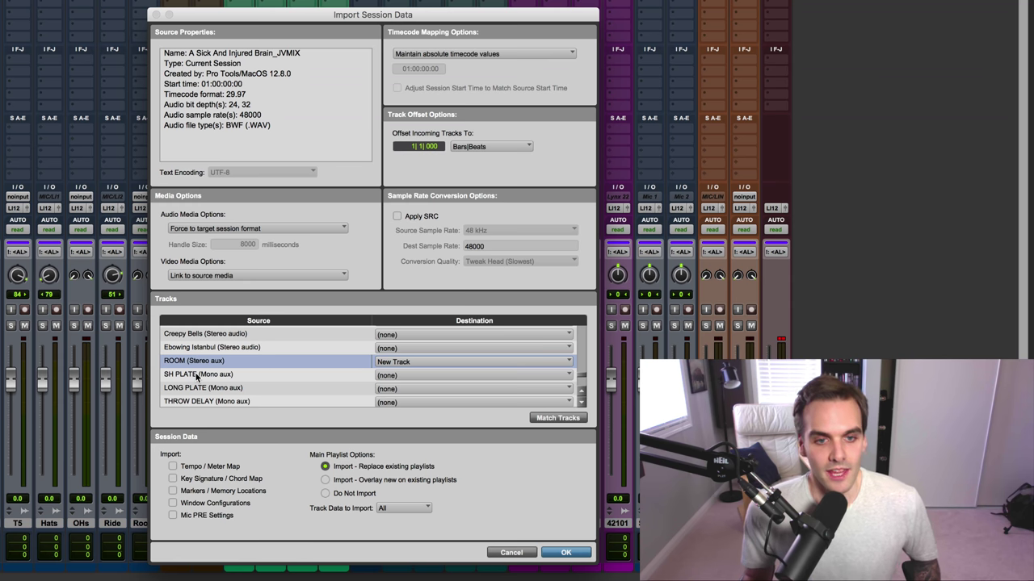
pyautogui.keyDown('shift'); pyautogui.click(194, 376); pyautogui.keyUp('shift')
pyautogui.keyDown('shift'); pyautogui.click(192, 391); pyautogui.keyUp('shift')
pyautogui.keyDown('shift'); pyautogui.click(194, 401); pyautogui.keyUp('shift')
# Set the remaining effects auxes, including STEREO DELAY, V DBLR and GTR DBLR, plus PRINT.01 to import as new tracks
pyautogui.scroll(-3, 197, 388)
pyautogui.keyDown('shift'); pyautogui.click(195, 374); pyautogui.keyUp('shift')
pyautogui.keyDown('shift'); pyautogui.click(195, 388); pyautogui.keyUp('shift')
pyautogui.keyDown('shift'); pyautogui.click(195, 401); pyautogui.keyUp('shift')
pyautogui.scroll(-3, 197, 395)
pyautogui.keyDown('shift'); pyautogui.click(197, 374); pyautogui.keyUp('shift')
pyautogui.keyDown('shift'); pyautogui.click(195, 386); pyautogui.keyUp('shift')
pyautogui.keyDown('shift'); pyautogui.click(194, 399); pyautogui.keyUp('shift')
pyautogui.scroll(-4, 194, 396)
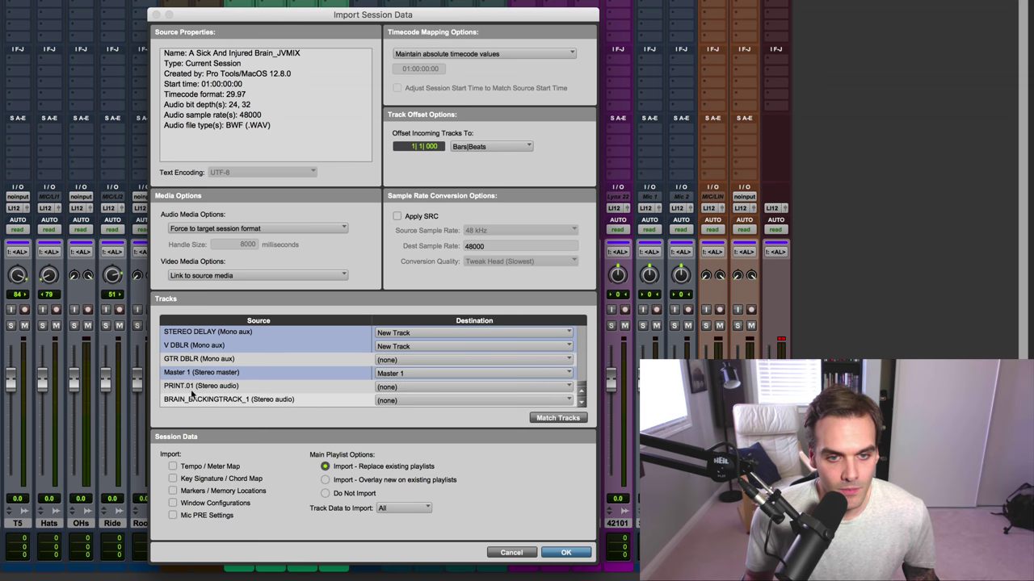
pyautogui.keyDown('shift'); pyautogui.click(194, 360); pyautogui.keyUp('shift')
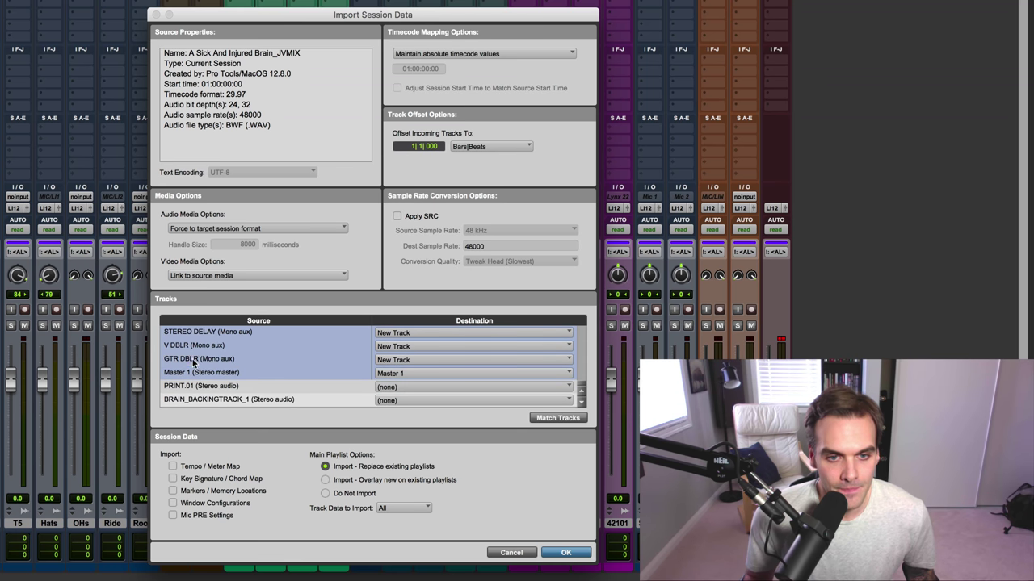
pyautogui.keyDown('shift'); pyautogui.click(278, 386); pyautogui.keyUp('shift')
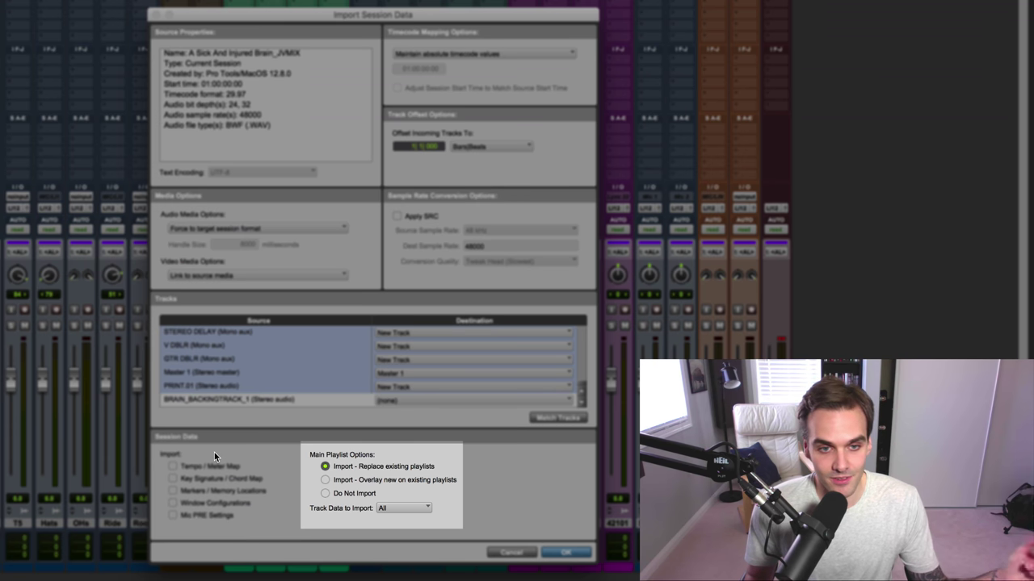
# Set the main playlist to Do Not Import and exclude Alternate PlayLists, Clips and Media, Clip Gain and Clip Effects from the track data
pyautogui.click(334, 495)
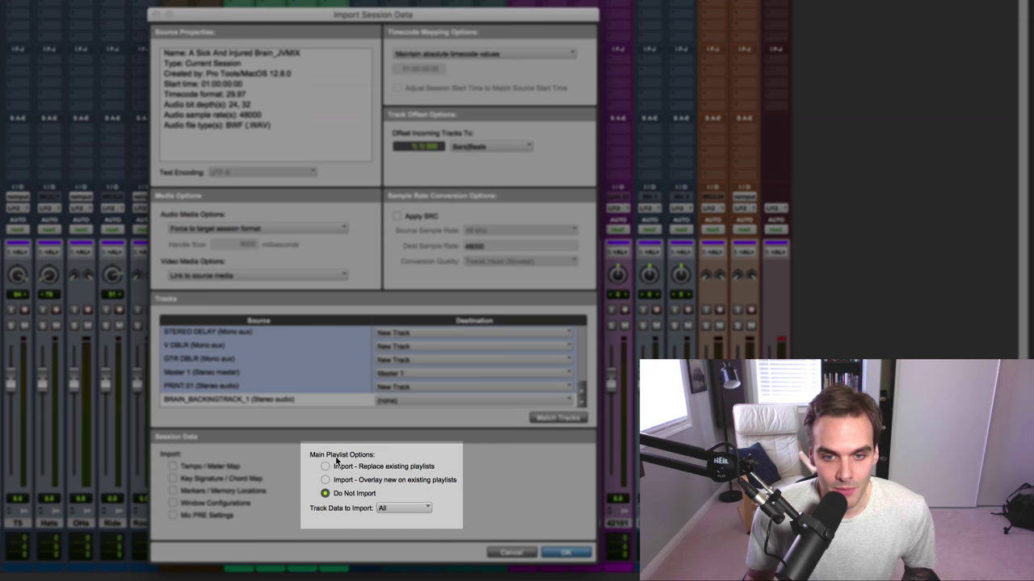
pyautogui.click(396, 508)
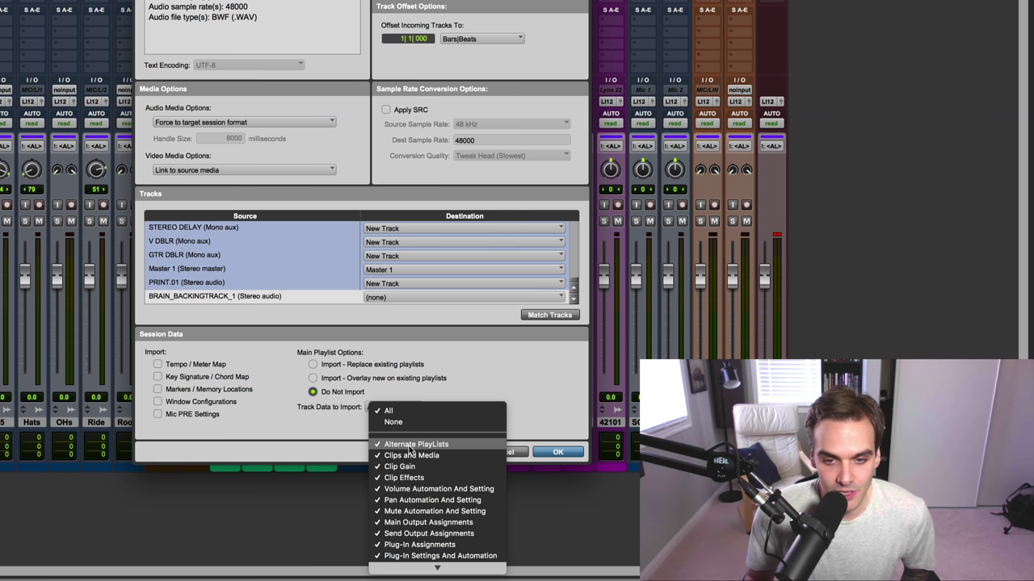
pyautogui.click(410, 458)
pyautogui.click(396, 407)
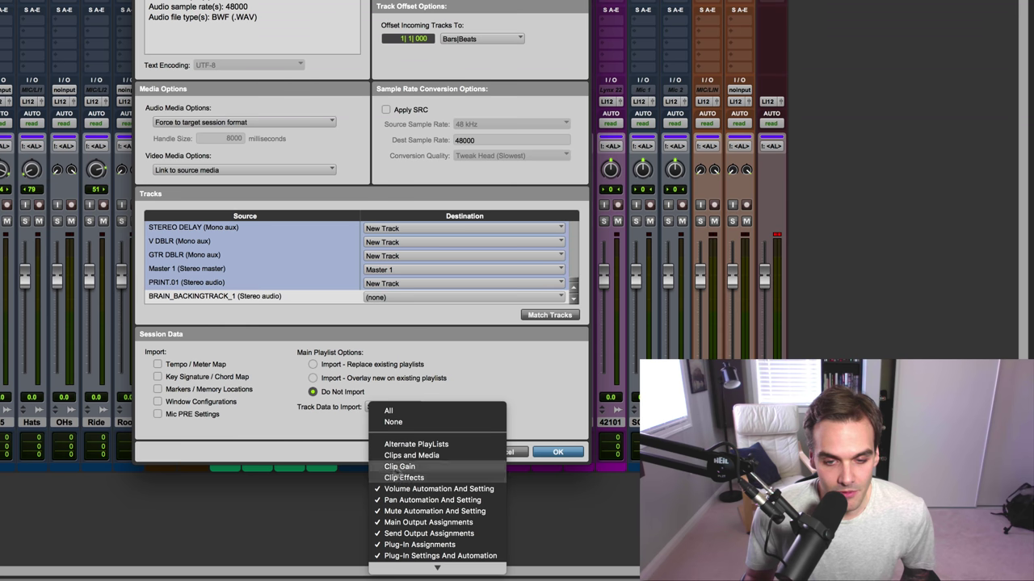
# Review the remaining track data options and run the session data import
pyautogui.scroll(-3, 436, 497)
pyautogui.scroll(-2, 440, 501)
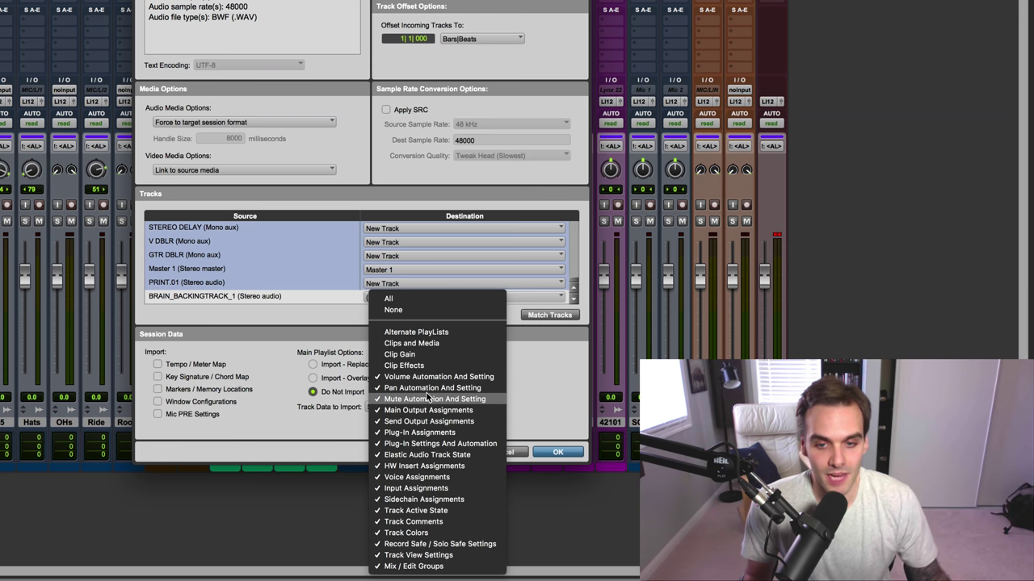
pyautogui.click(533, 407)
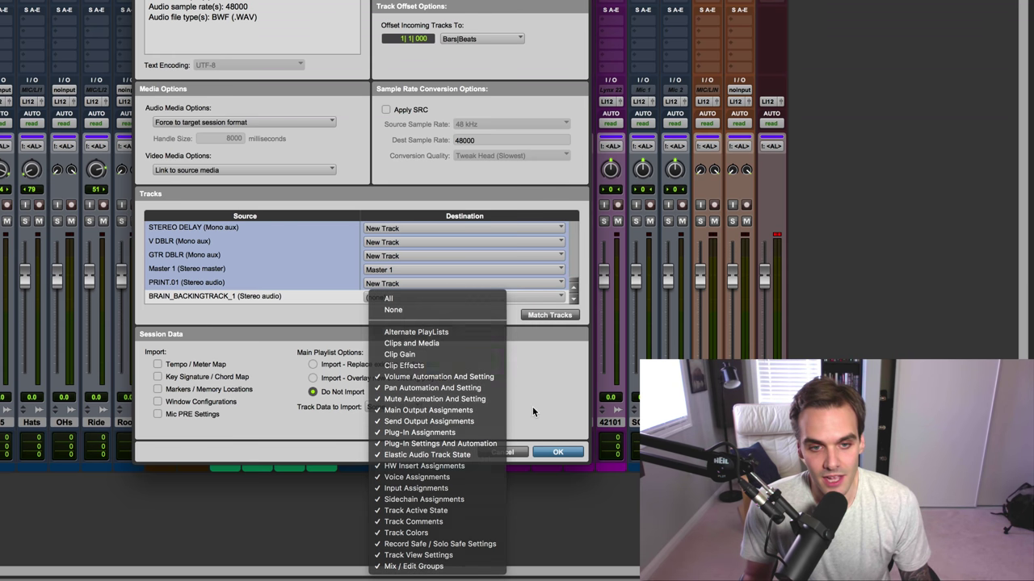
pyautogui.click(554, 453)
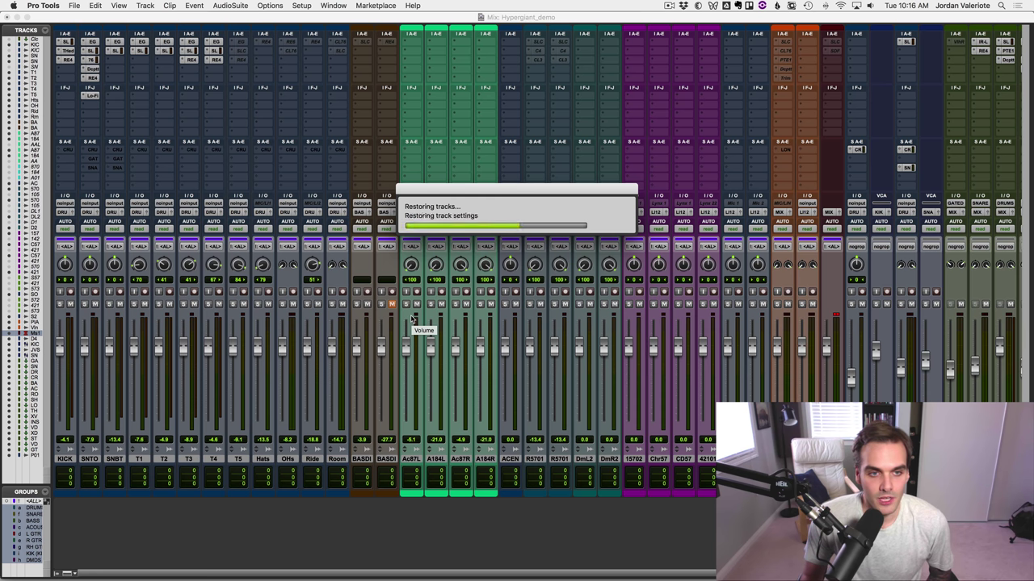
pyautogui.click(564, 337)
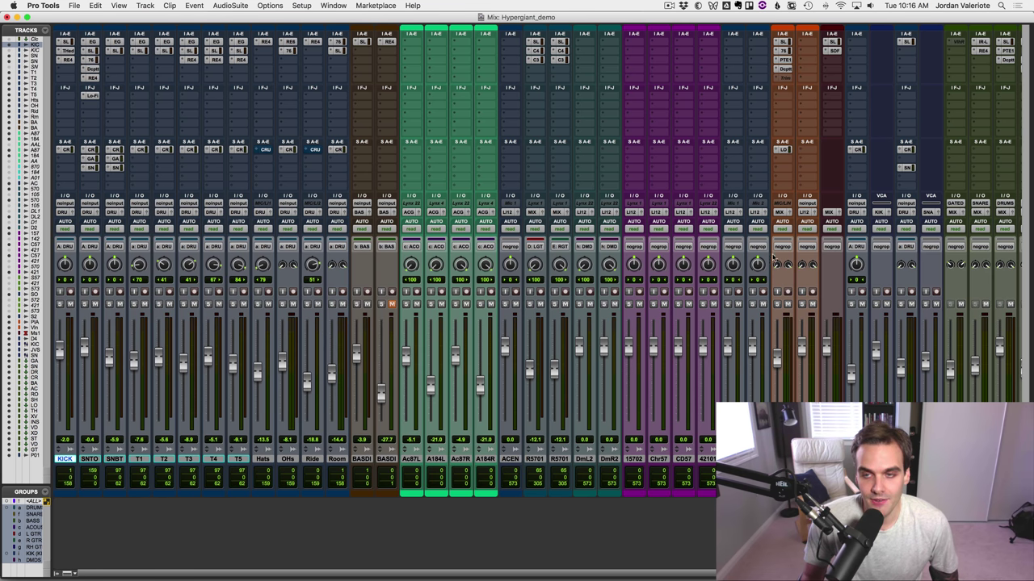
# Select all newly imported tracks from D4 KICK through PRINT.01 in the track list
pyautogui.click(25, 340)
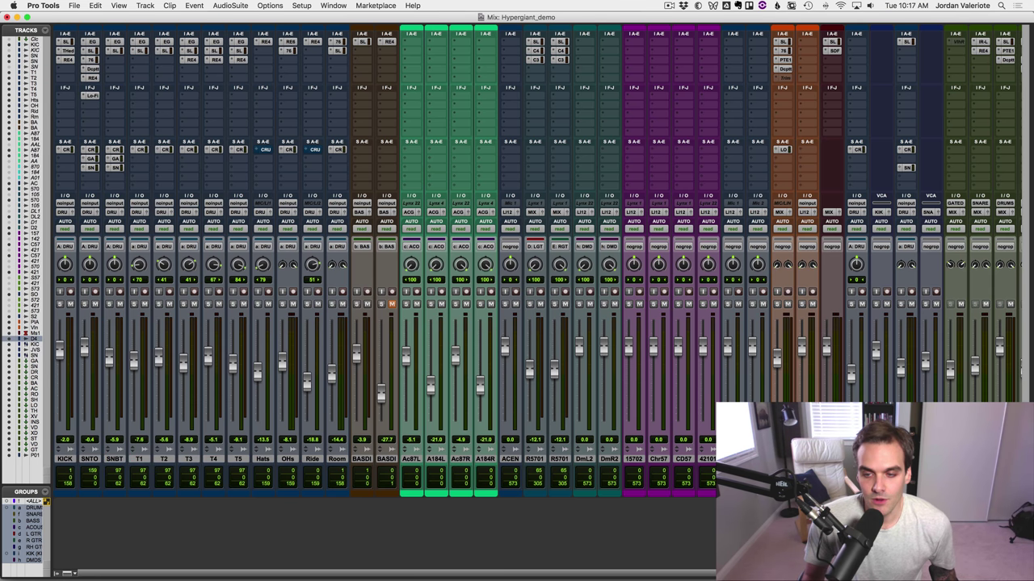
pyautogui.hscroll(10, 537, 258)
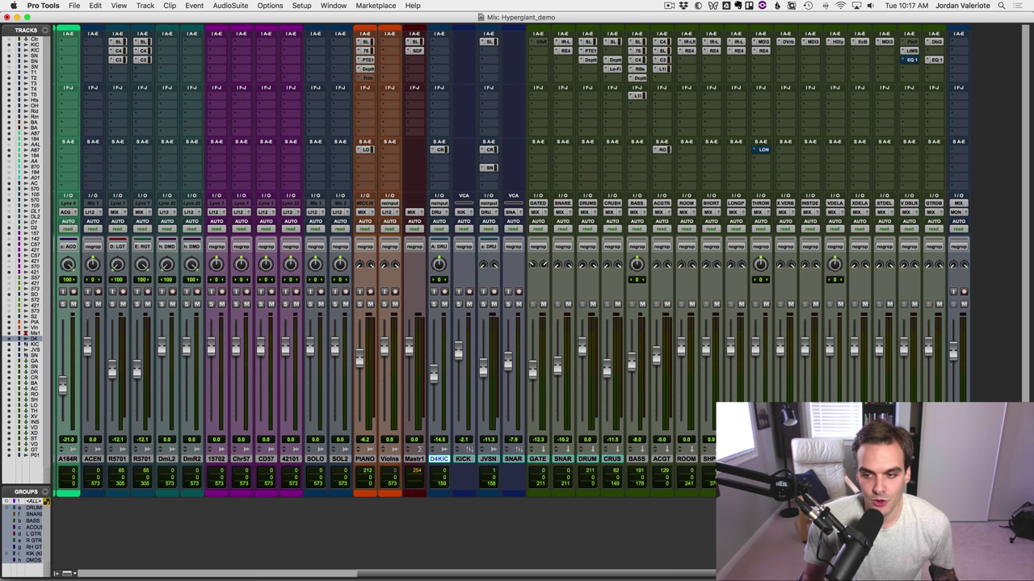
pyautogui.keyDown('shift'); pyautogui.click(24, 456); pyautogui.keyUp('shift')
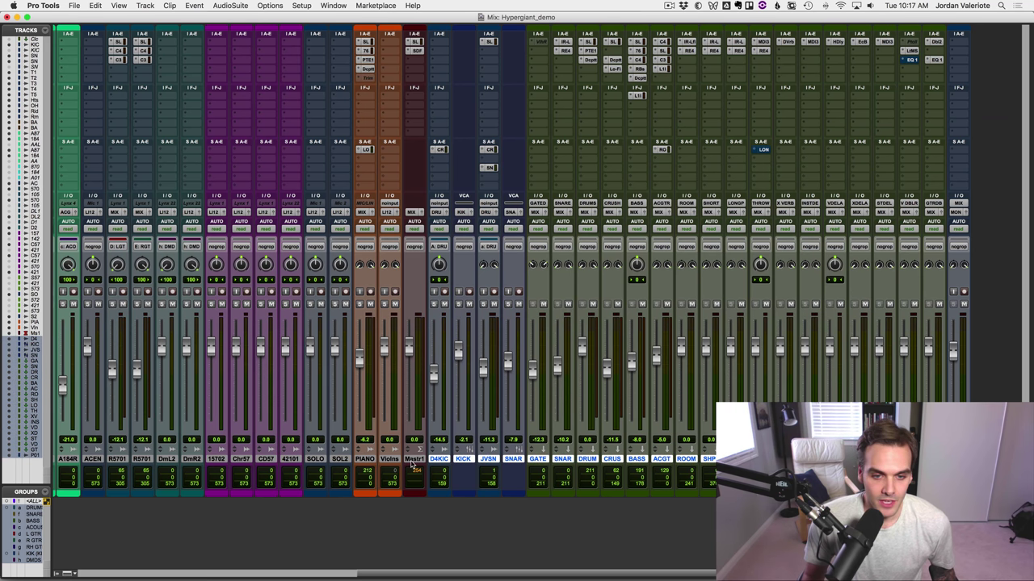
# Select the imported drum tracks from D4 KICK through CRUSH and move them in among the existing drum tracks
pyautogui.click(438, 458)
pyautogui.keyDown('super'); pyautogui.click(513, 459); pyautogui.keyUp('super')
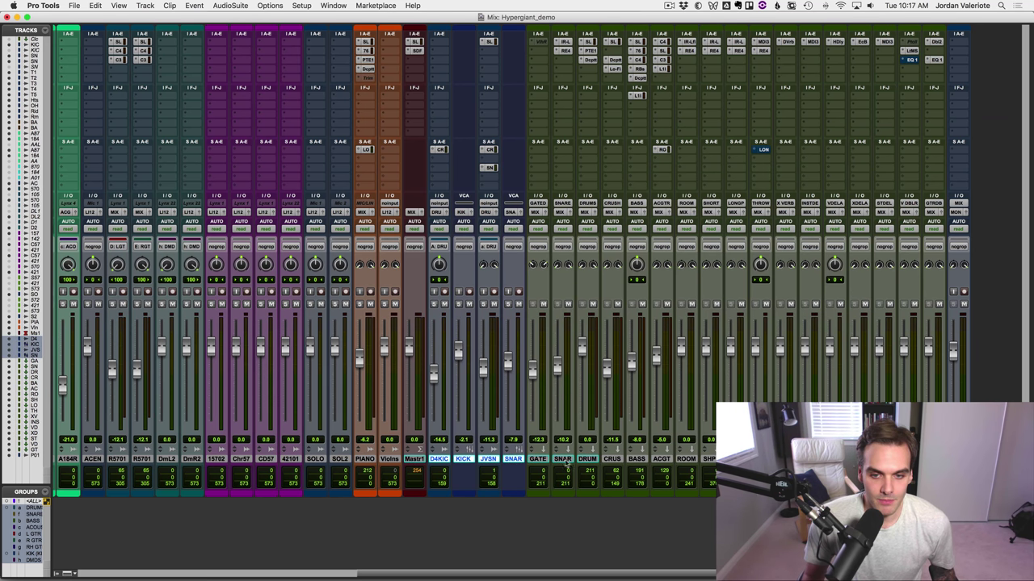
pyautogui.keyDown('super'); pyautogui.click(563, 459); pyautogui.keyUp('super')
pyautogui.keyDown('super'); pyautogui.click(588, 458); pyautogui.keyUp('super')
pyautogui.keyDown('super'); pyautogui.click(612, 459); pyautogui.keyUp('super')
pyautogui.keyDown('super'); pyautogui.click(488, 459); pyautogui.keyUp('super')
pyautogui.keyDown('super'); pyautogui.click(463, 459); pyautogui.keyUp('super')
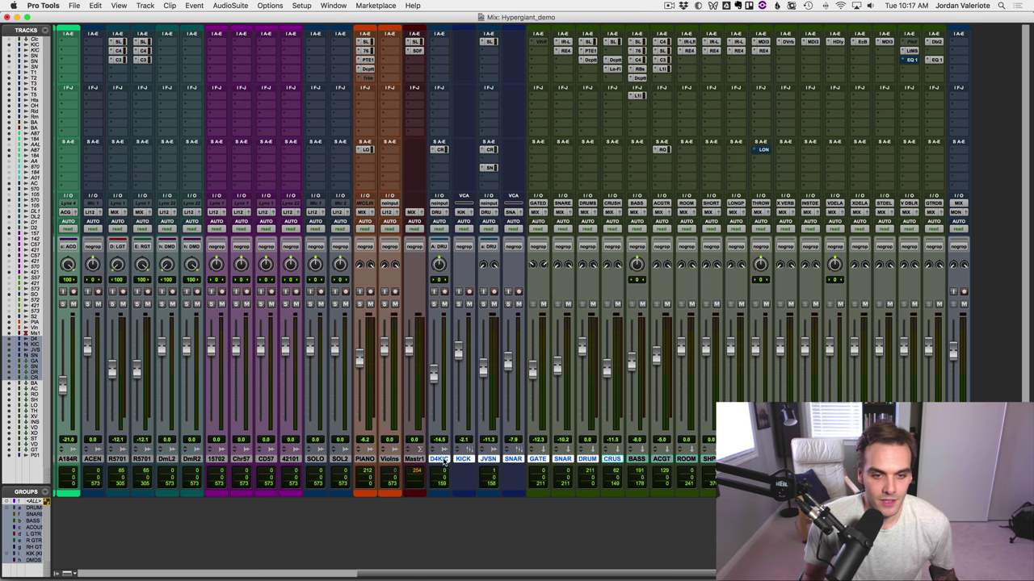
pyautogui.hscroll(-15, 443, 460)
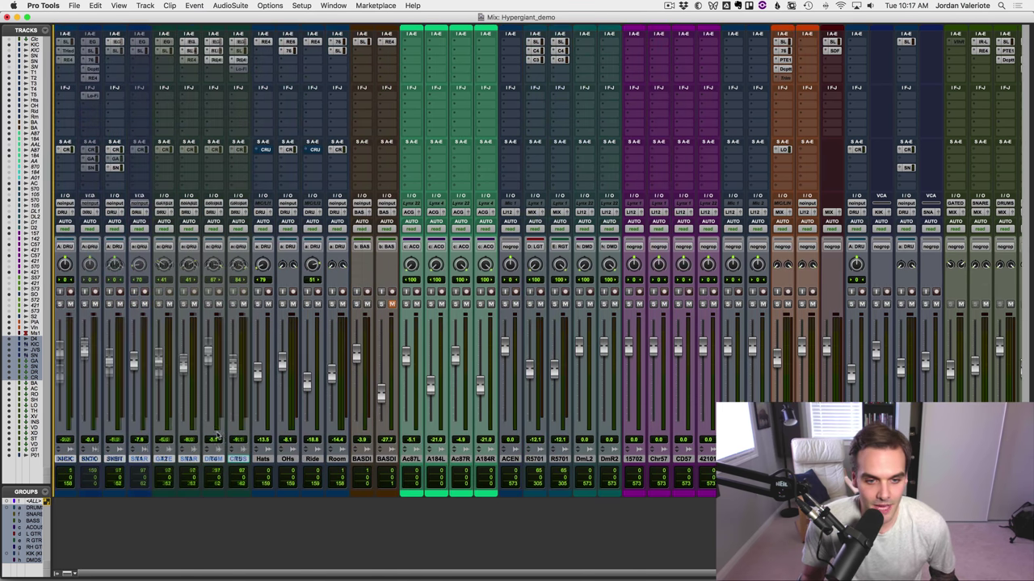
# Place D4 KICK directly after the KICK track and the KICK VCA right after D4 KICK
pyautogui.moveTo(215, 457); pyautogui.dragTo(85, 458)
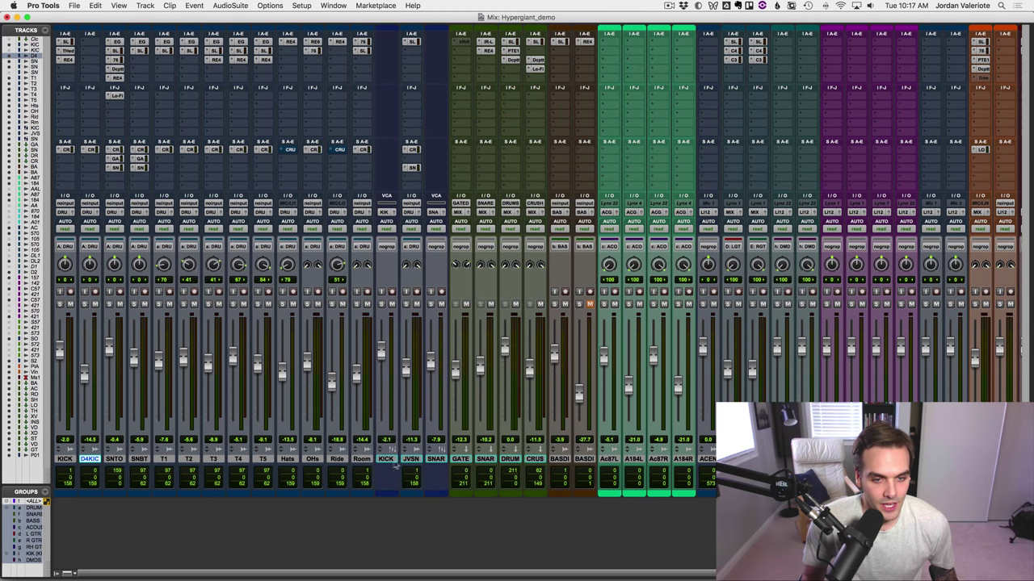
pyautogui.moveTo(386, 458); pyautogui.dragTo(109, 458)
# Move JV SNARE and the SNARE VCA directly after SN BTM, followed by GATED and SNARE PLATE
pyautogui.click(411, 459)
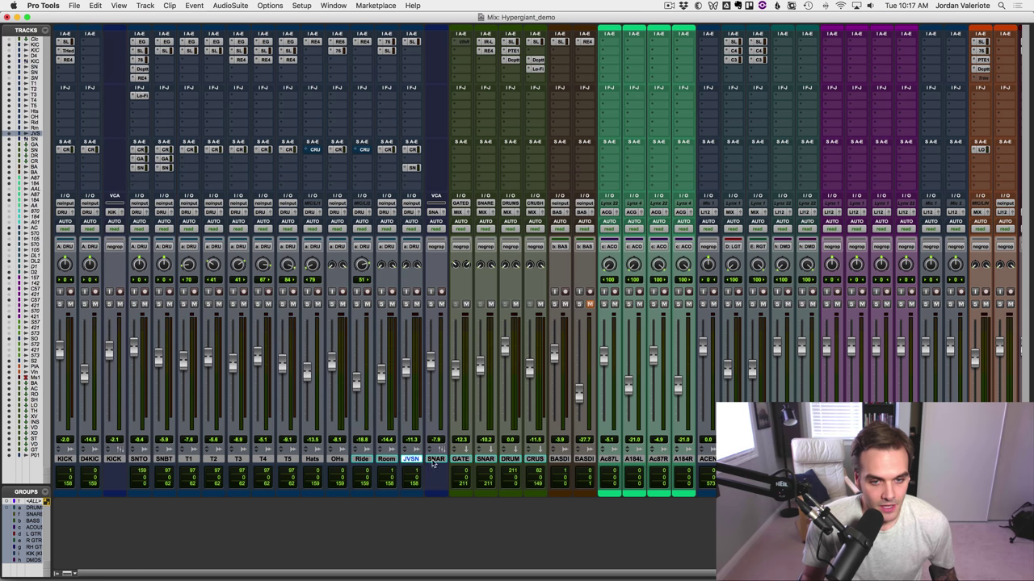
pyautogui.keyDown('shift'); pyautogui.click(434, 460); pyautogui.keyUp('shift')
pyautogui.moveTo(434, 459); pyautogui.dragTo(177, 452)
pyautogui.click(461, 458)
pyautogui.keyDown('shift'); pyautogui.click(485, 459); pyautogui.keyUp('shift')
pyautogui.moveTo(485, 459); pyautogui.dragTo(485, 462)
pyautogui.moveTo(188, 445); pyautogui.dragTo(226, 456)
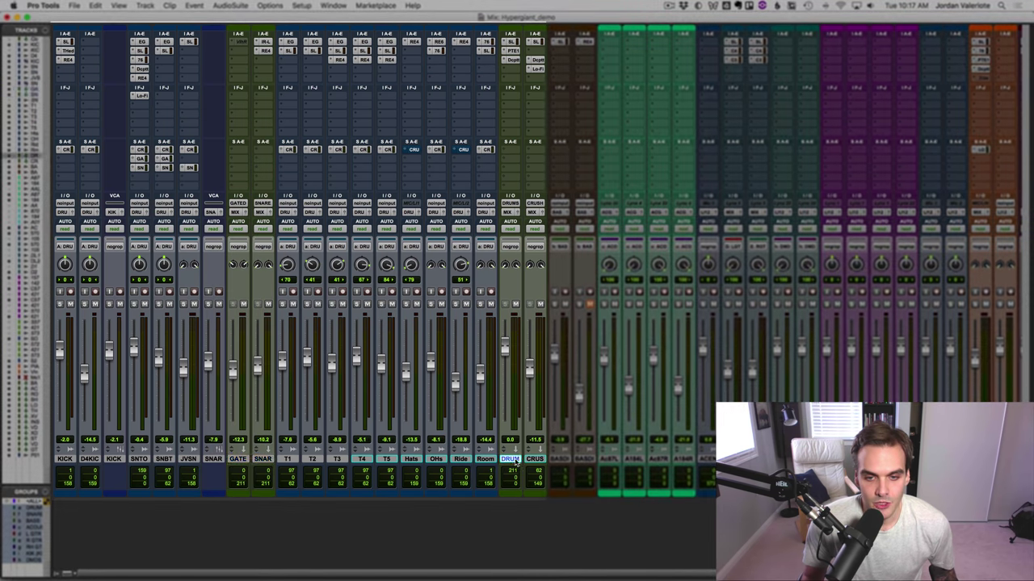
pyautogui.click(540, 458)
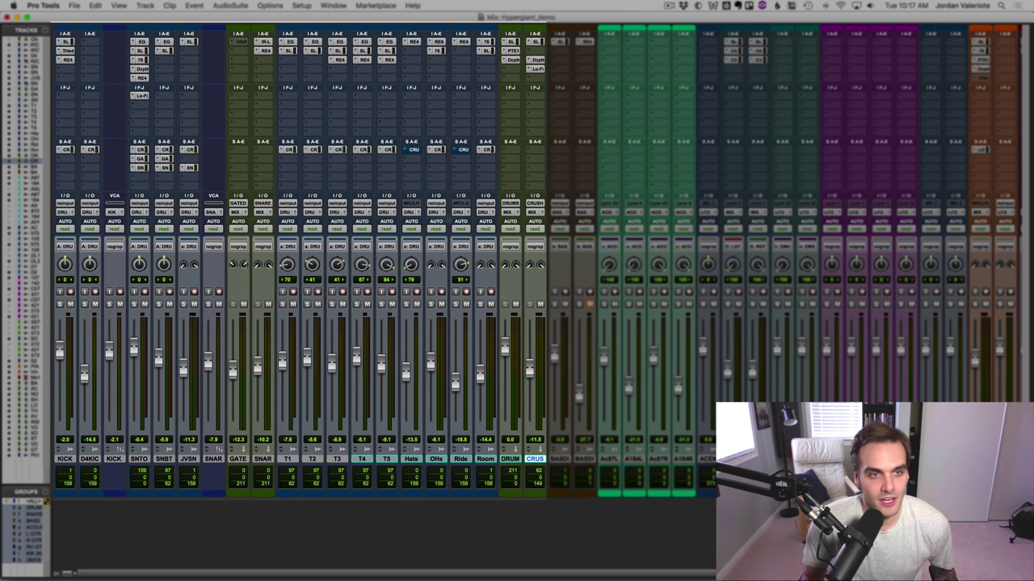
pyautogui.click(140, 152)
pyautogui.click(141, 154)
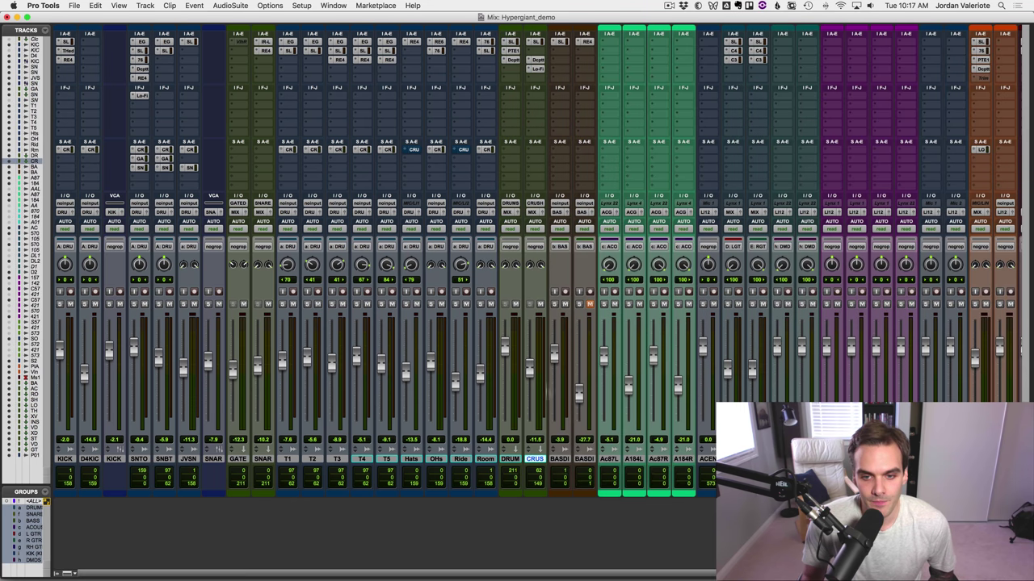
# Move the BASS aux directly after the bass tracks and the AC GTRS aux directly after the acoustic guitar tracks
pyautogui.click(559, 459)
pyautogui.hscroll(5, 619, 482)
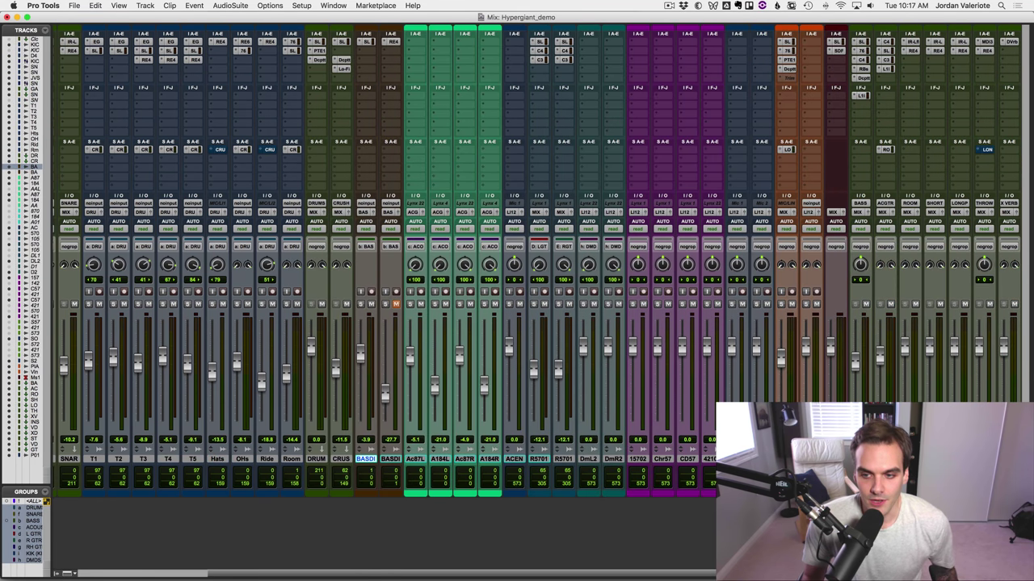
pyautogui.moveTo(818, 459); pyautogui.dragTo(413, 459)
pyautogui.moveTo(886, 452); pyautogui.dragTo(518, 449)
# Move Master 1 directly before PRINT.01 near the end of the mixer and enable input monitoring on PRINT.01
pyautogui.hscroll(4, 518, 448)
pyautogui.moveTo(723, 459); pyautogui.dragTo(1001, 459)
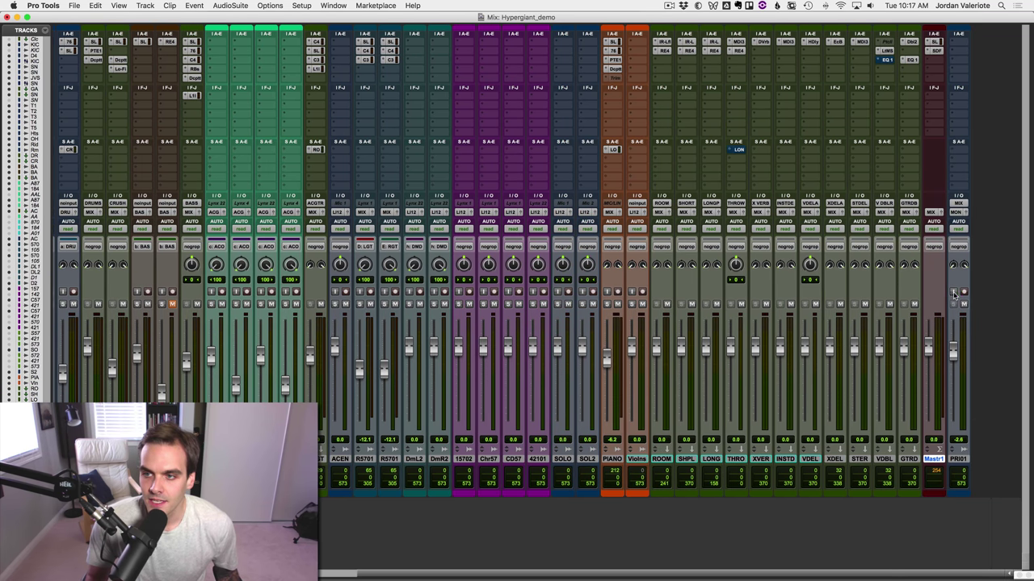
pyautogui.click(954, 293)
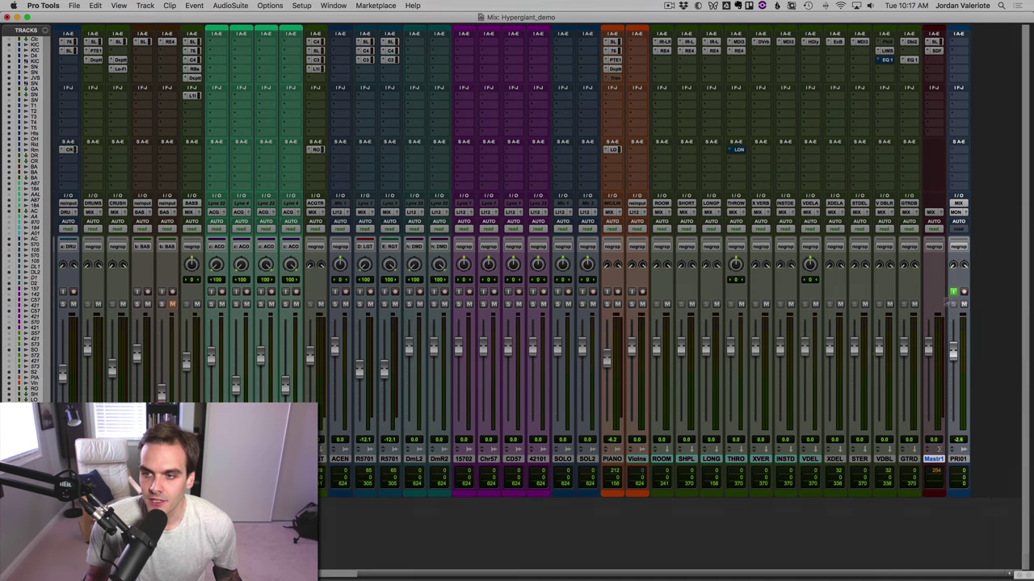
# Select the tracks from Diamons L2 through Violins and route their outputs to the MIX stereo bus
pyautogui.click(588, 460)
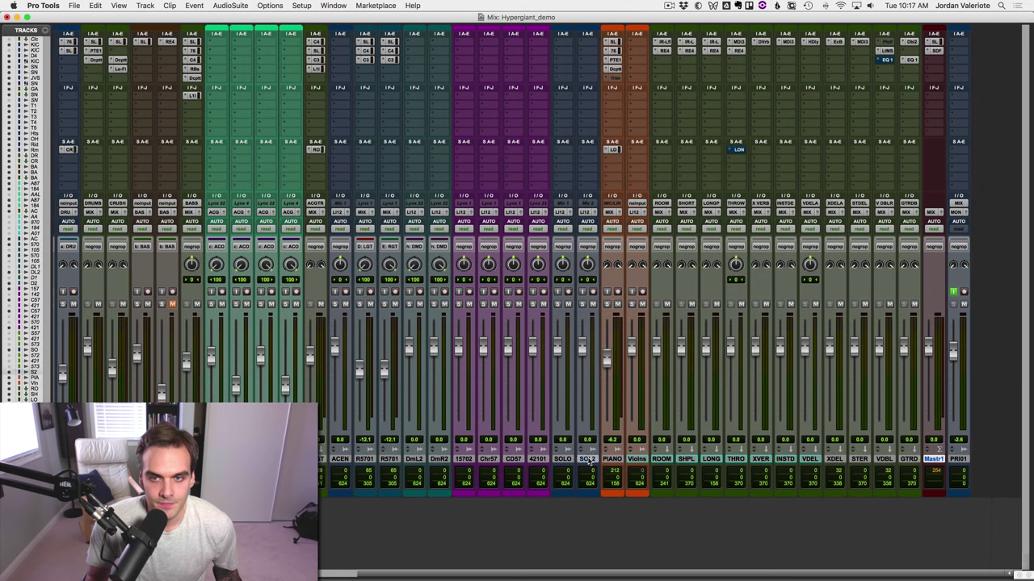
pyautogui.click(642, 460)
pyautogui.keyDown('shift'); pyautogui.click(410, 458); pyautogui.keyUp('shift')
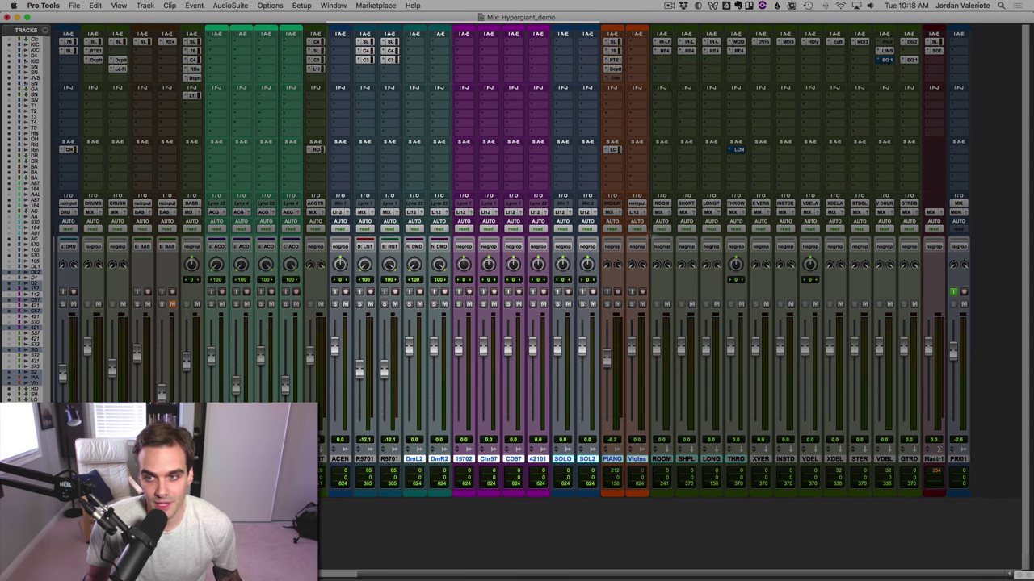
pyautogui.click(561, 212)
pyautogui.moveTo(602, 223)
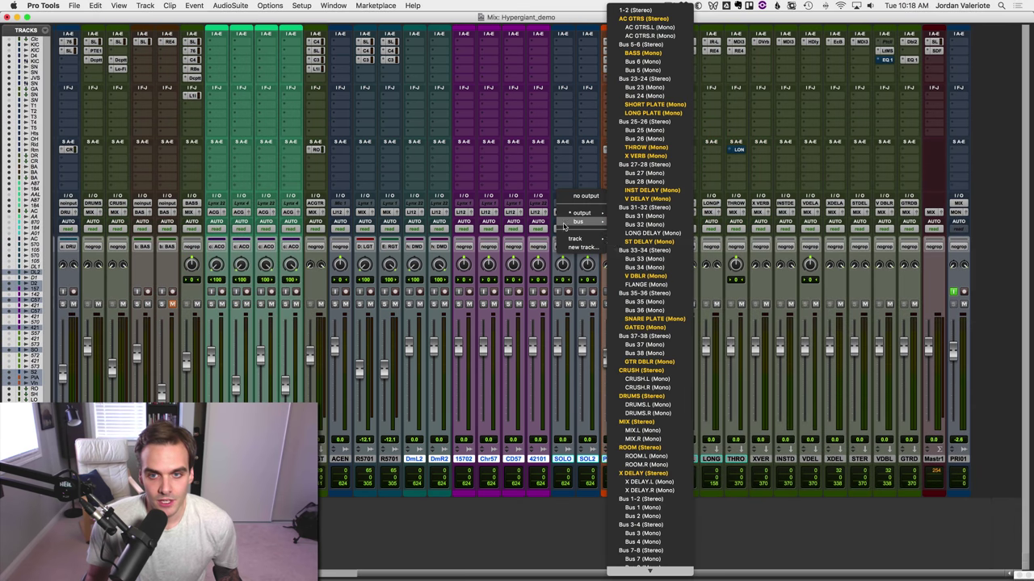
pyautogui.click(653, 426)
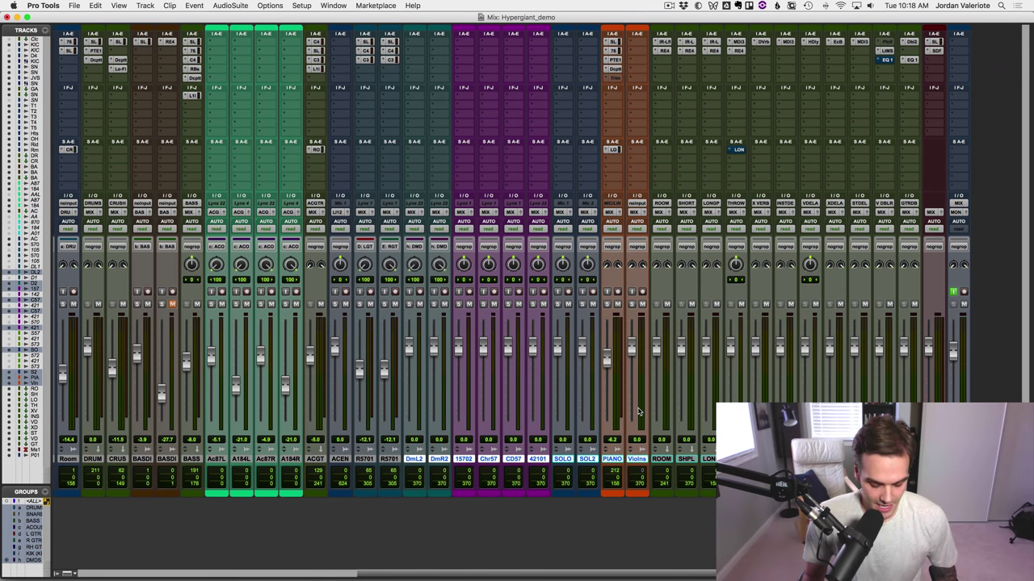
# Play back the session and listen to the soloed drum, bass and acoustic guitar tracks in the mixer
pyautogui.press('super+equal')
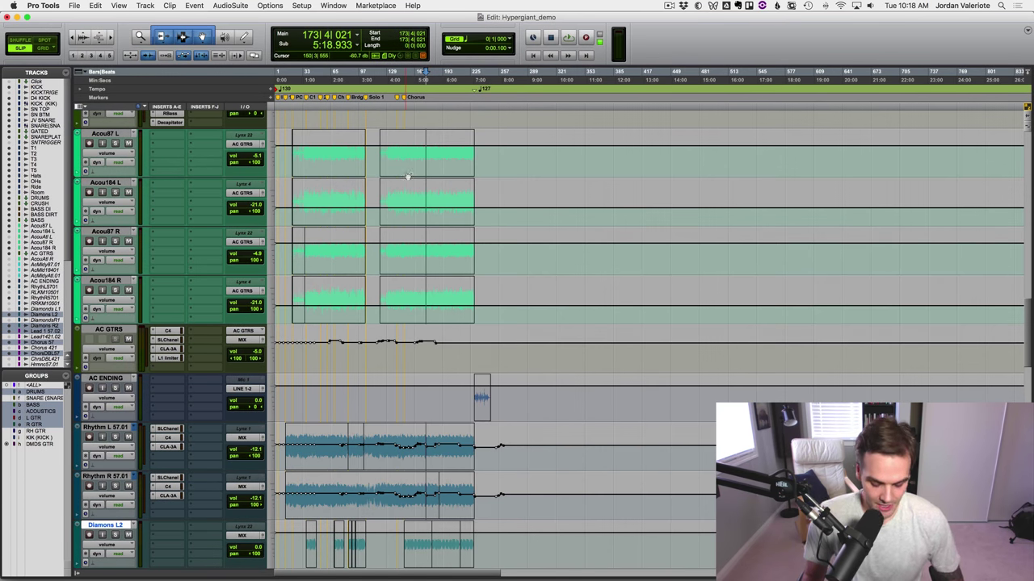
pyautogui.press('super+equal')
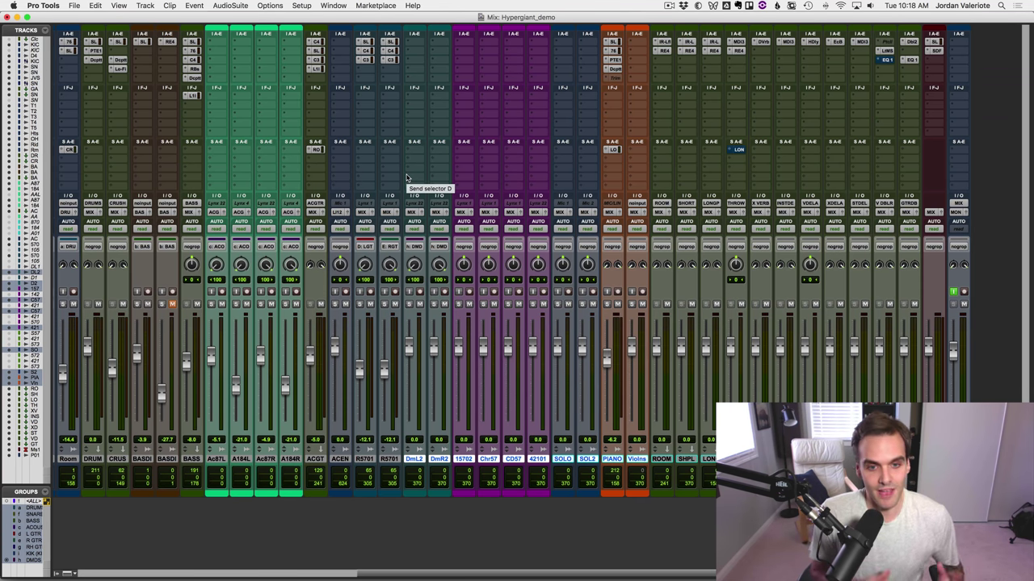
pyautogui.hscroll(-5, 370, 229)
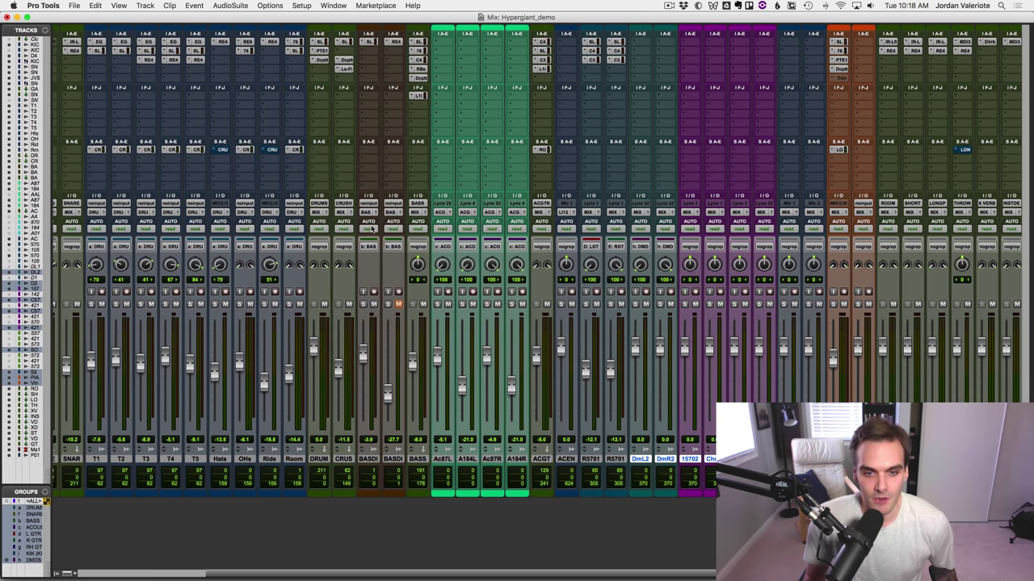
pyautogui.press('space')
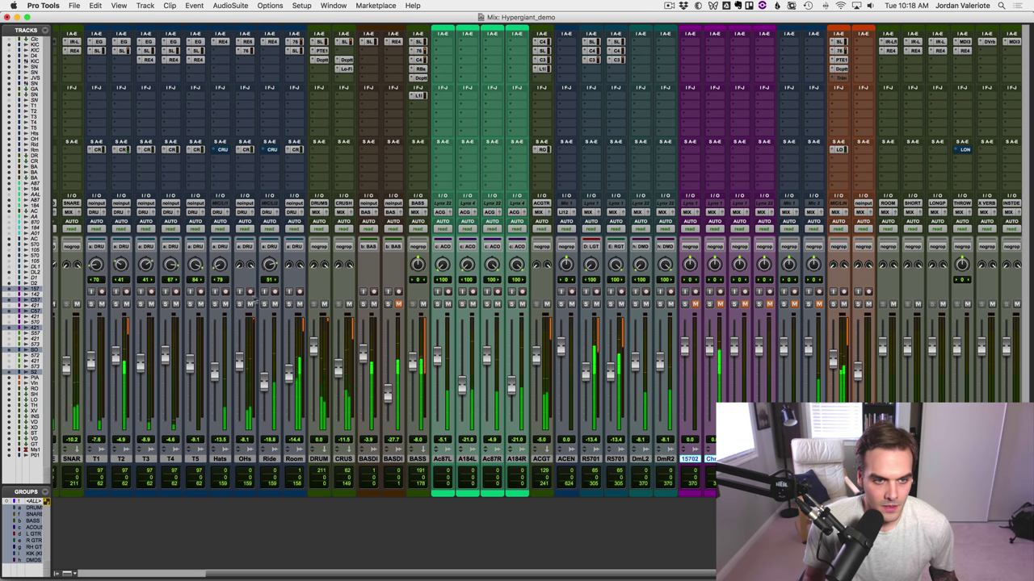
pyautogui.hscroll(-5, 266, 305)
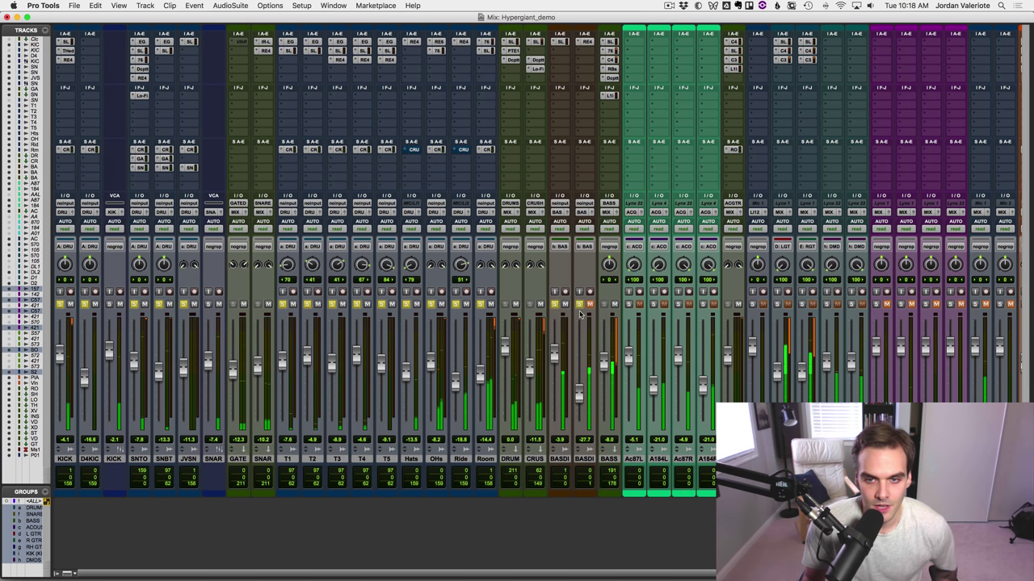
pyautogui.hscroll(2, 579, 313)
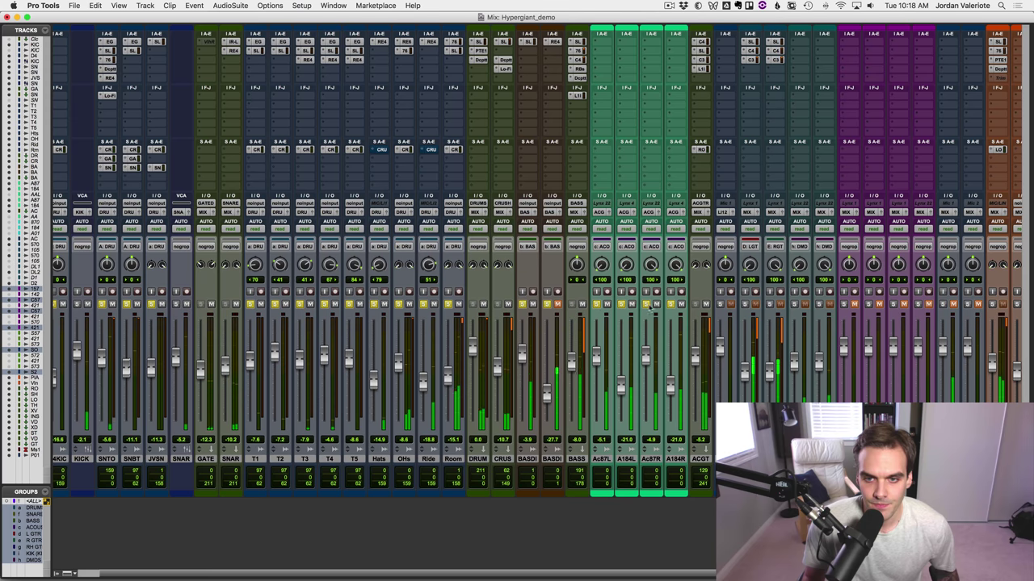
pyautogui.hscroll(10, 535, 343)
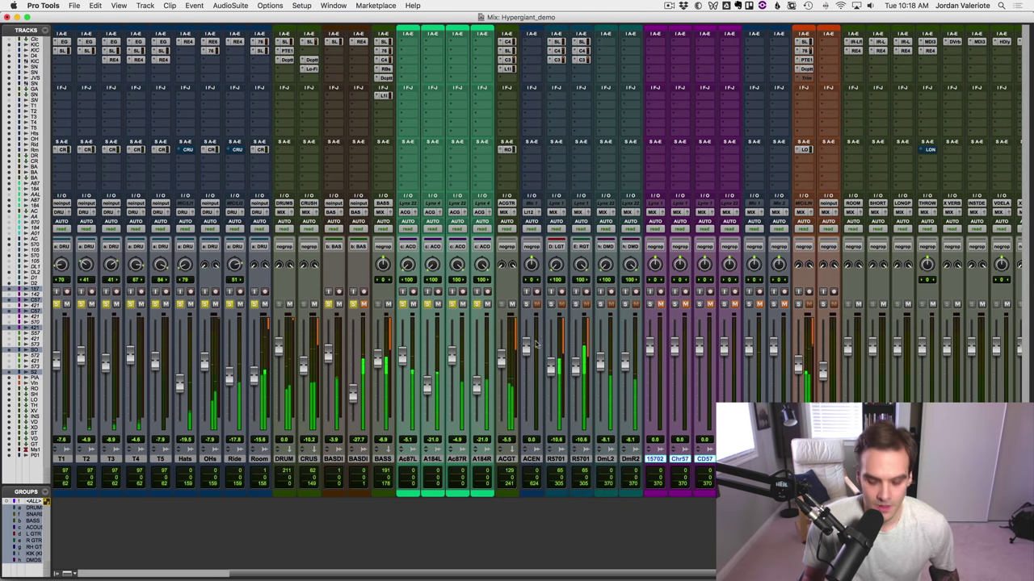
# Place the playback position at about bar 40 in the Edit window and clear the solos on all tracks
pyautogui.press('super+equal')
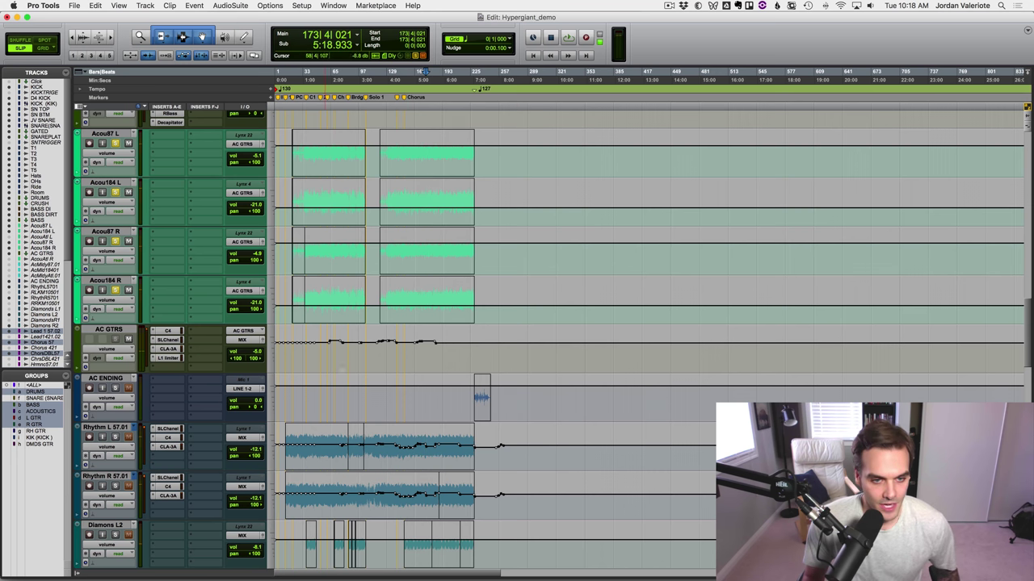
pyautogui.click(308, 408)
pyautogui.click(115, 291)
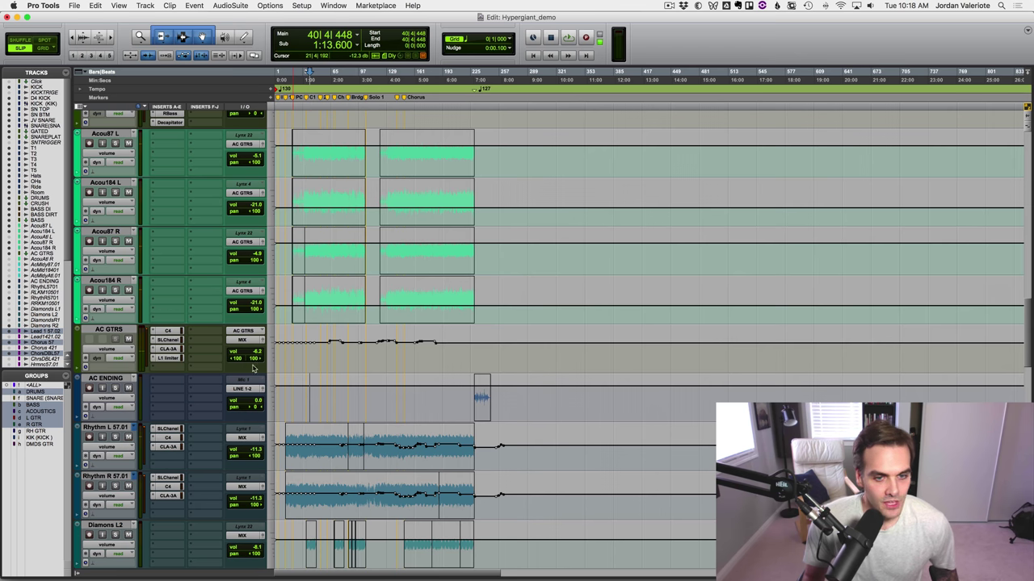
# Set the height of all tracks in the Edit window to mini
pyautogui.scroll(-5, 320, 378)
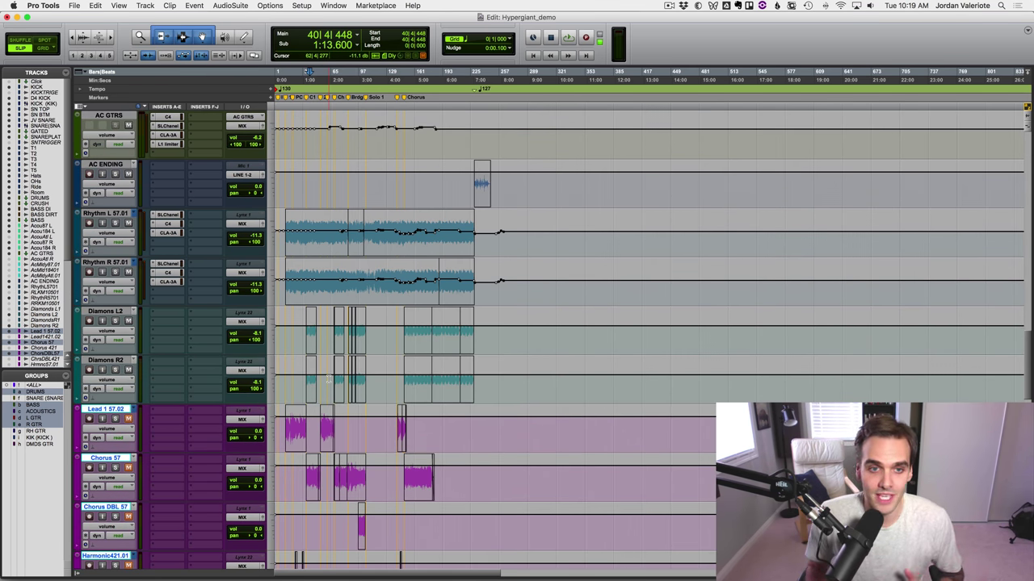
pyautogui.moveTo(533, 234); pyautogui.dragTo(339, 234)
pyautogui.click(281, 233)
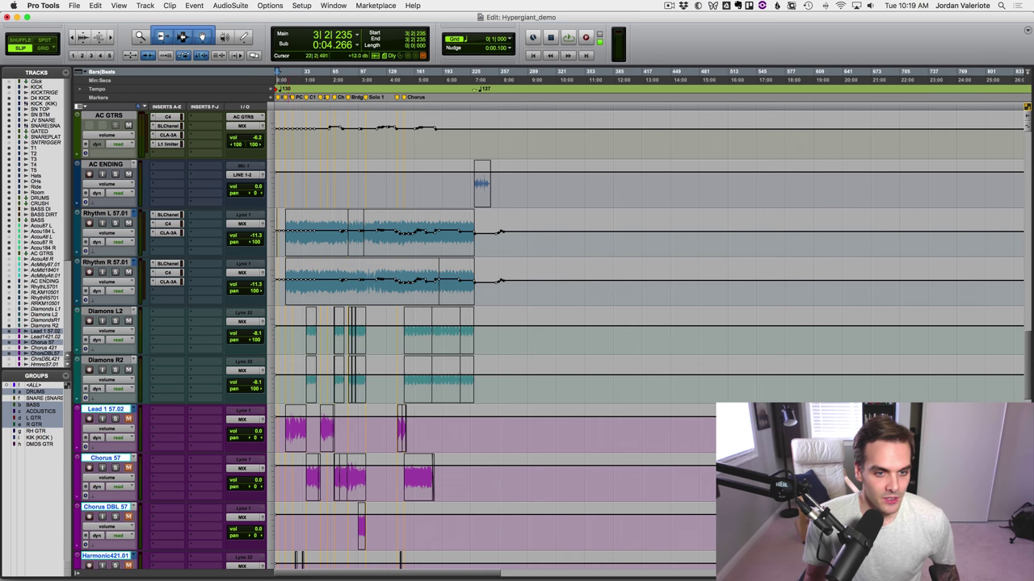
pyautogui.keyDown('alt'); pyautogui.click(273, 388); pyautogui.keyUp('alt')
pyautogui.click(290, 378)
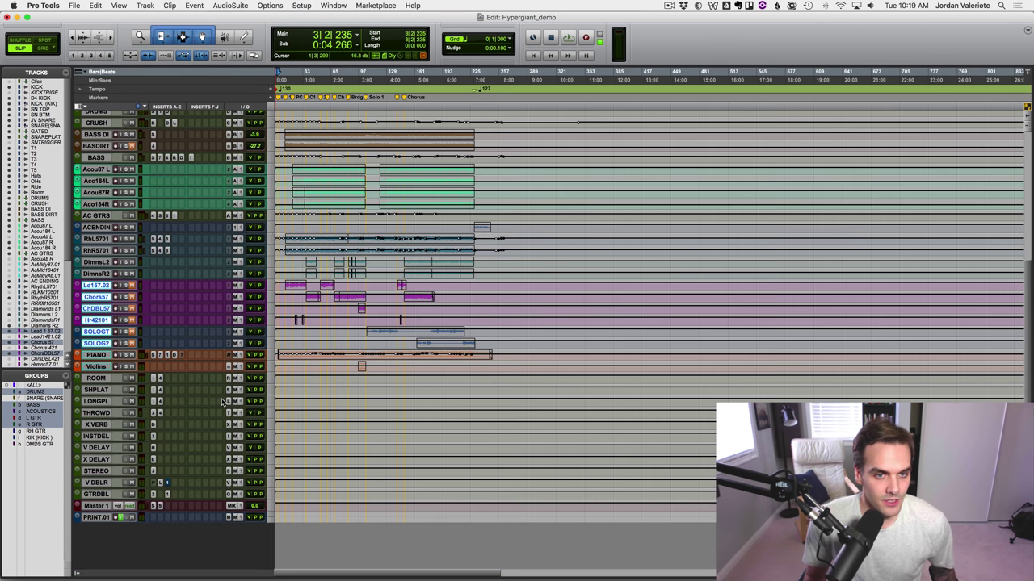
# Enable the <ALL> group and clear all automation on every track from the session start to about bar 364
pyautogui.click(31, 387)
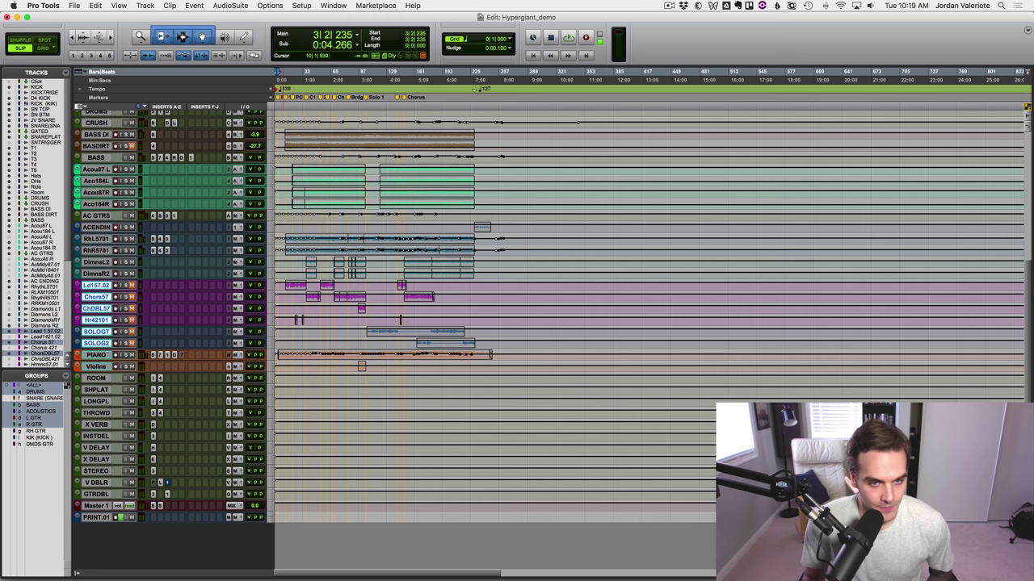
pyautogui.click(584, 295)
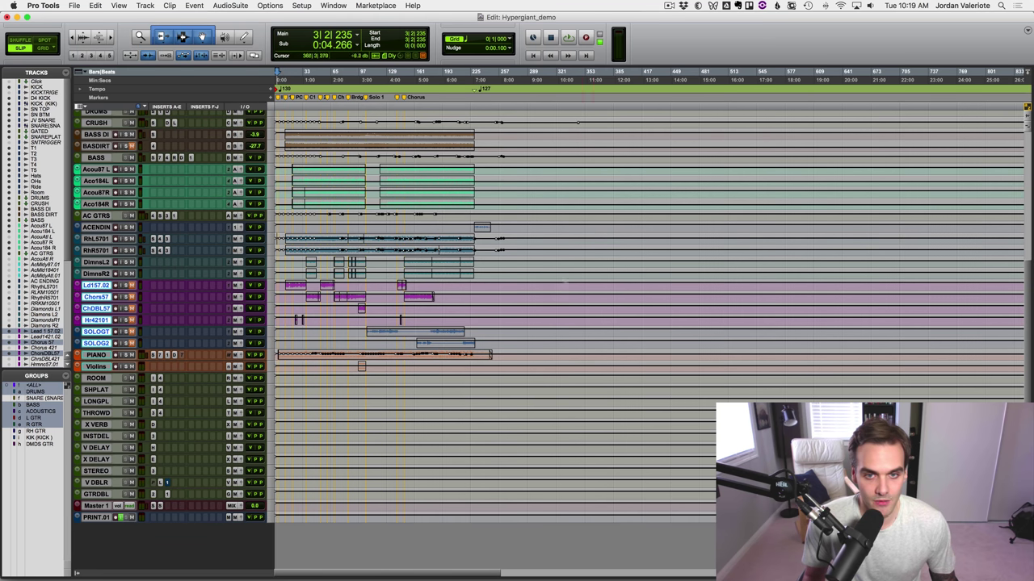
pyautogui.moveTo(592, 261); pyautogui.dragTo(277, 261)
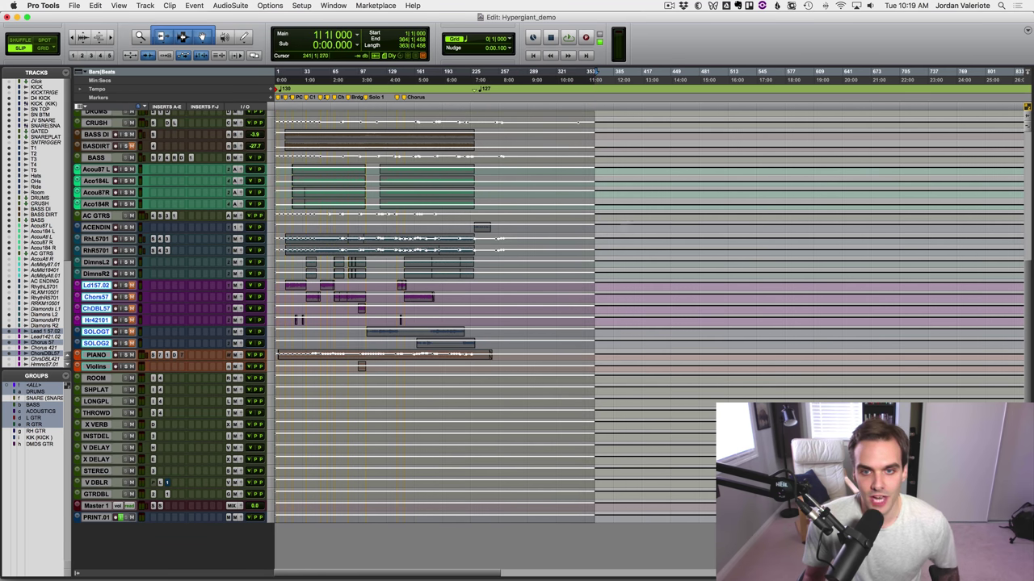
pyautogui.click(96, 6)
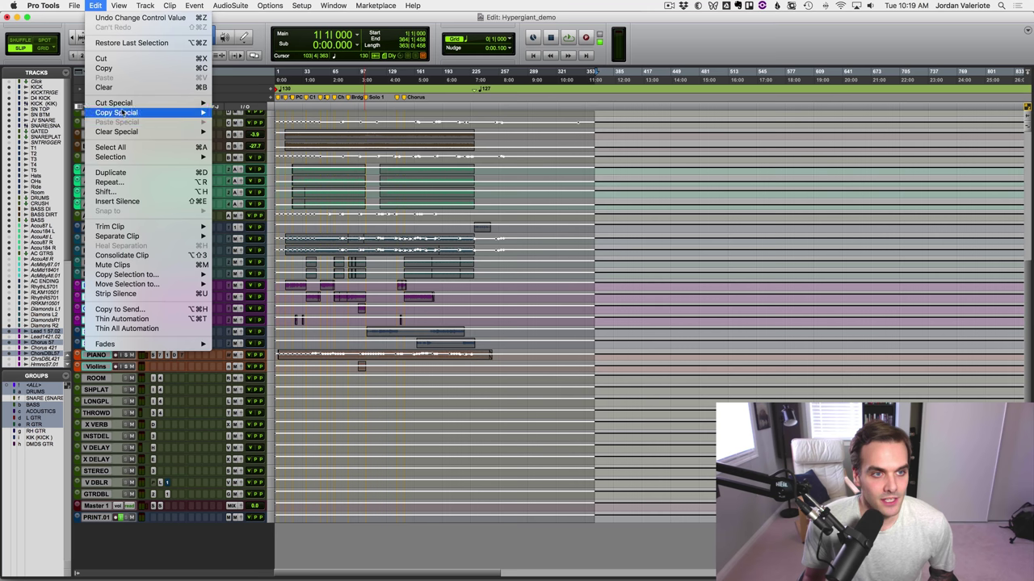
pyautogui.moveTo(127, 132)
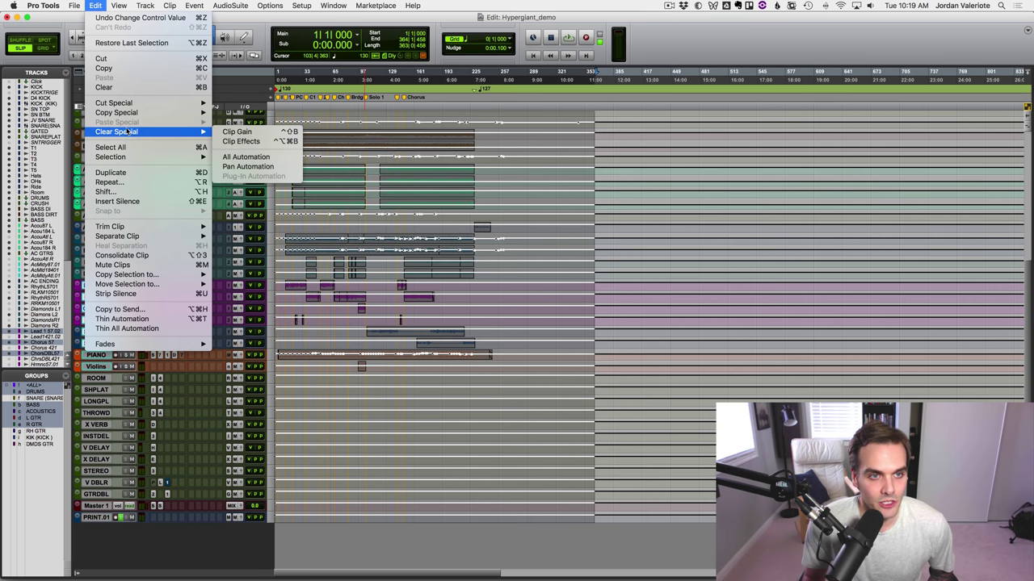
pyautogui.click(239, 158)
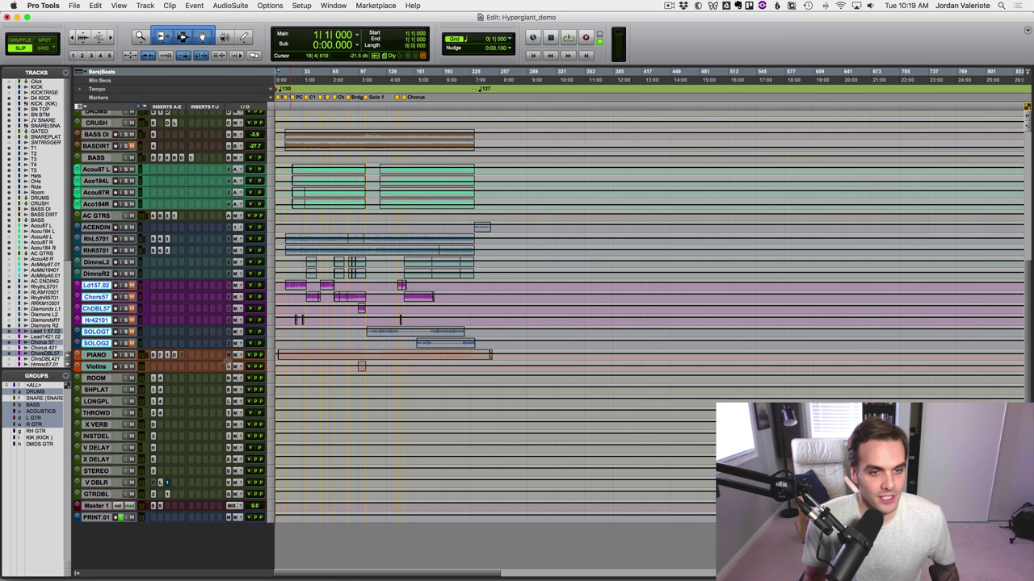
# Set the height of all tracks to medium and place the playback position at about bar 10
pyautogui.click(275, 313)
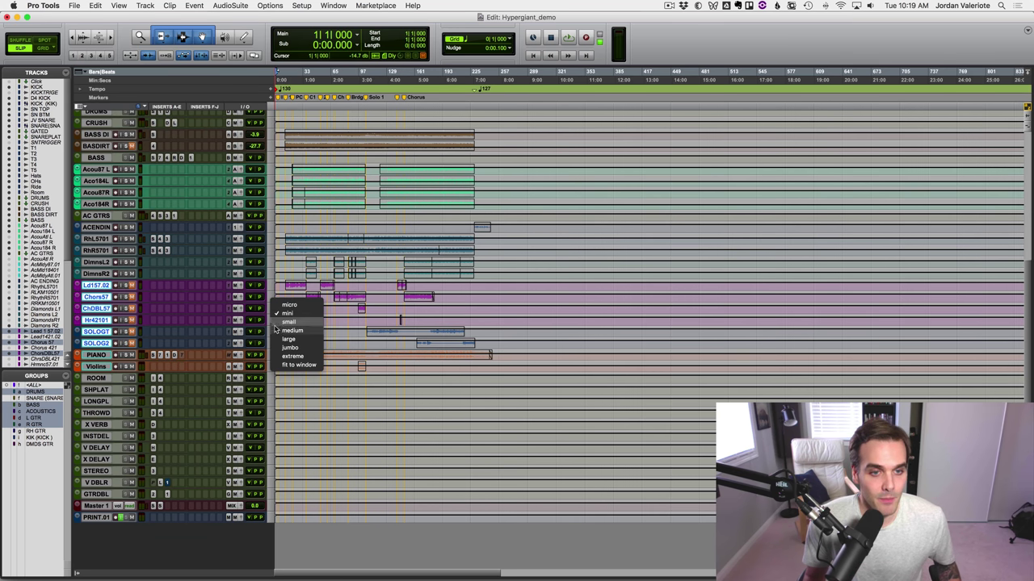
pyautogui.click(291, 330)
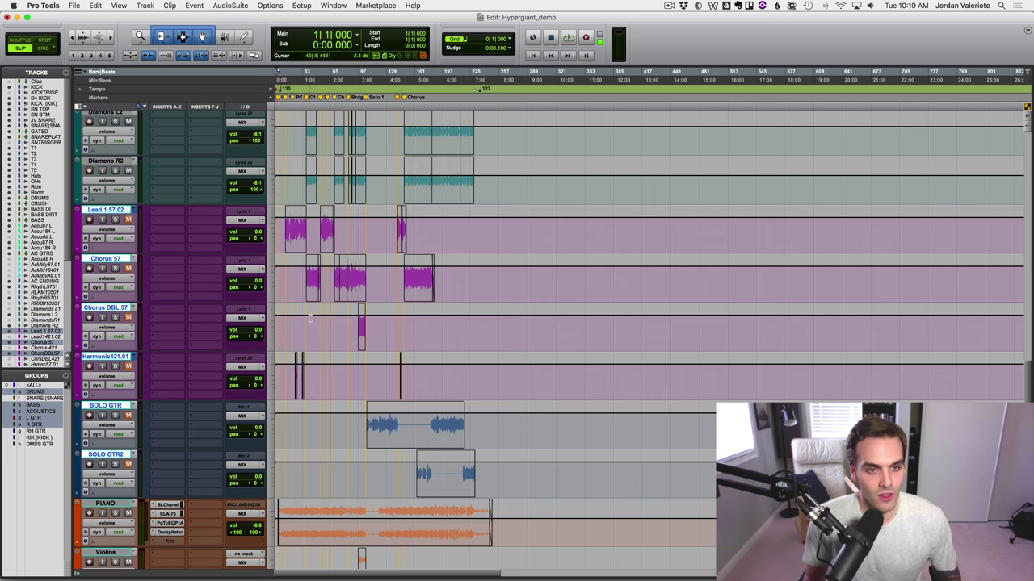
pyautogui.click(283, 228)
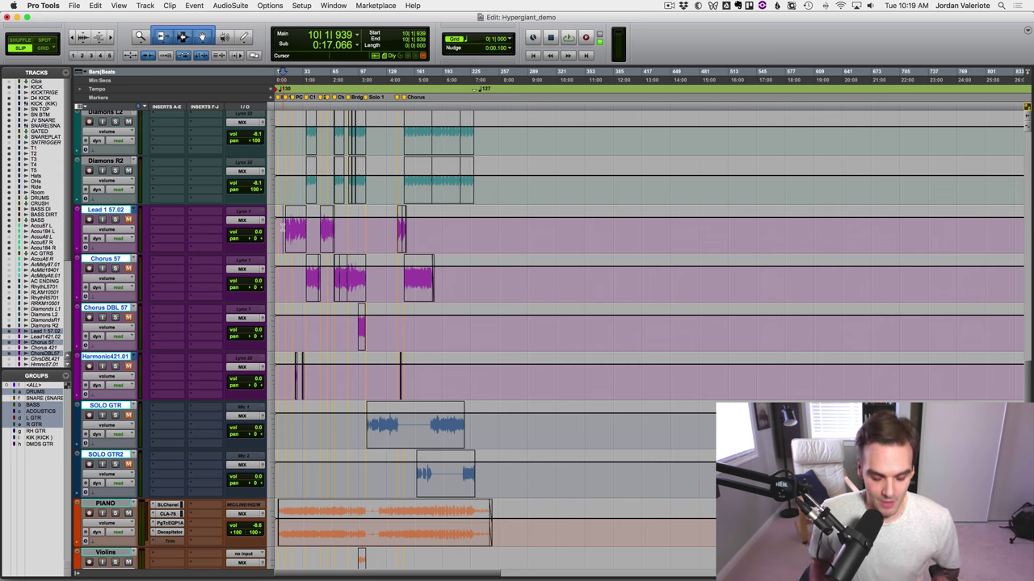
# Play the session from about bar 20, within the first Lead 1 57.02 clip
pyautogui.press('super+equal')
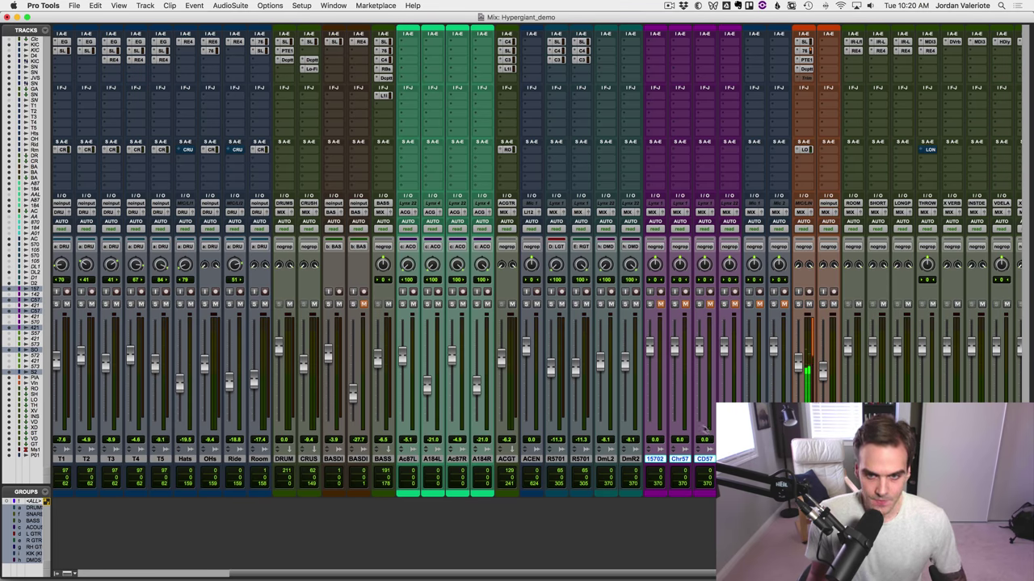
pyautogui.press('super+equal')
pyautogui.click(290, 224)
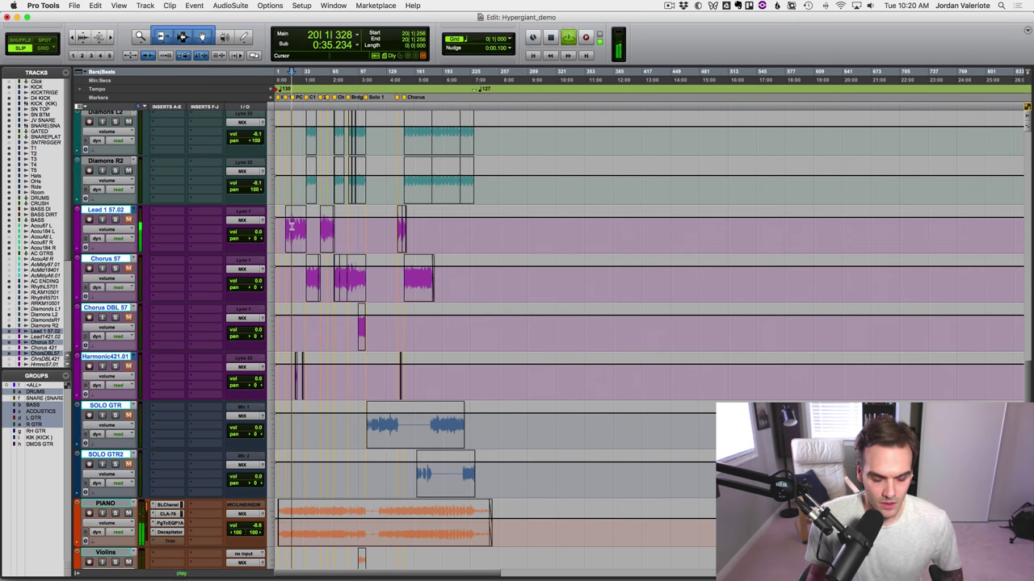
# Unmute Lead 1 57.02 in the mixer and lower its fader to about -7.3 dB during playback
pyautogui.press('super+equal')
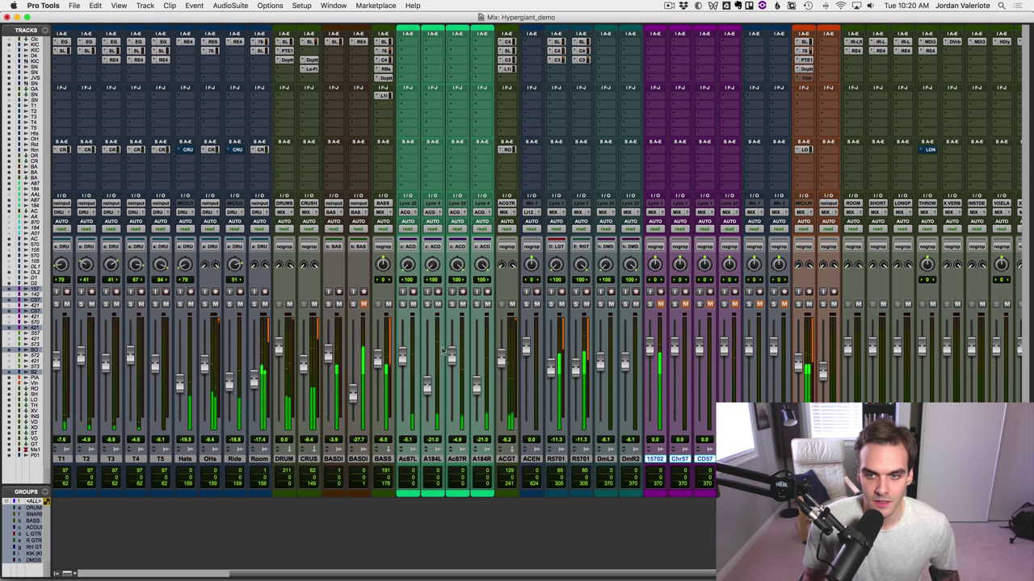
pyautogui.hscroll(8, 616, 393)
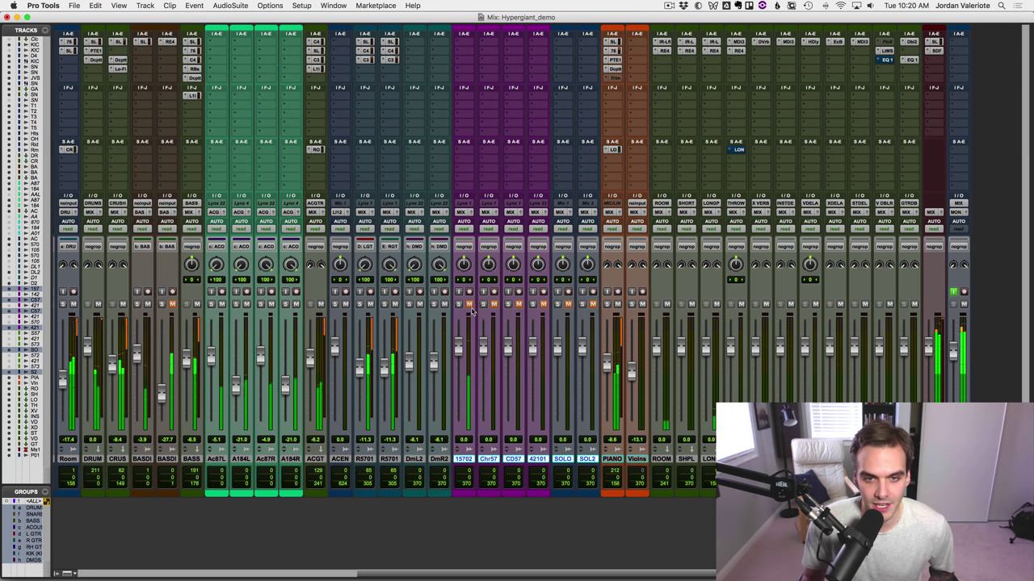
pyautogui.moveTo(458, 347); pyautogui.dragTo(458, 362)
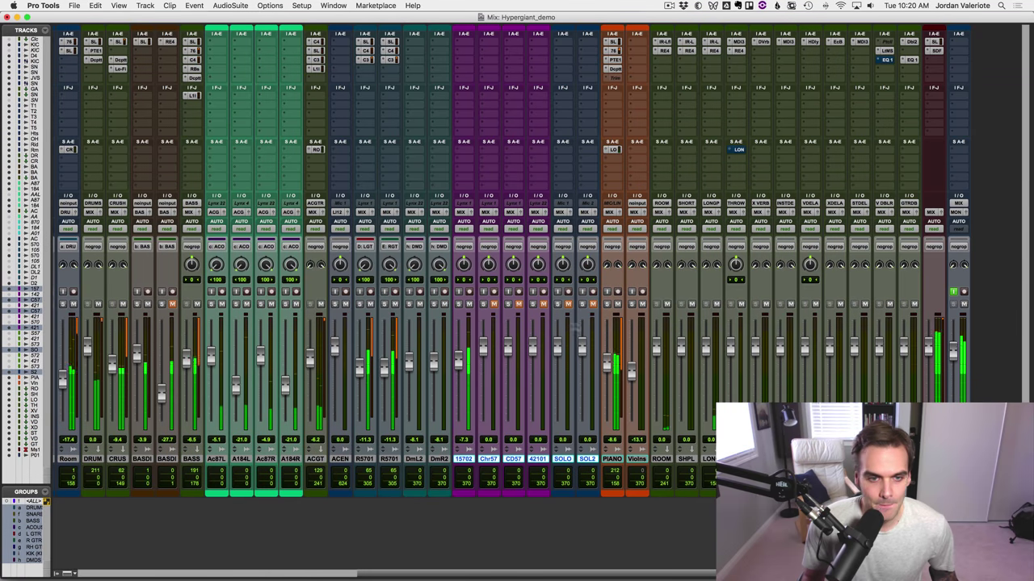
# Stop playback and place the edit cursor at about bar 43 in the Diamons L2 track of the Edit window
pyautogui.press('super+equal')
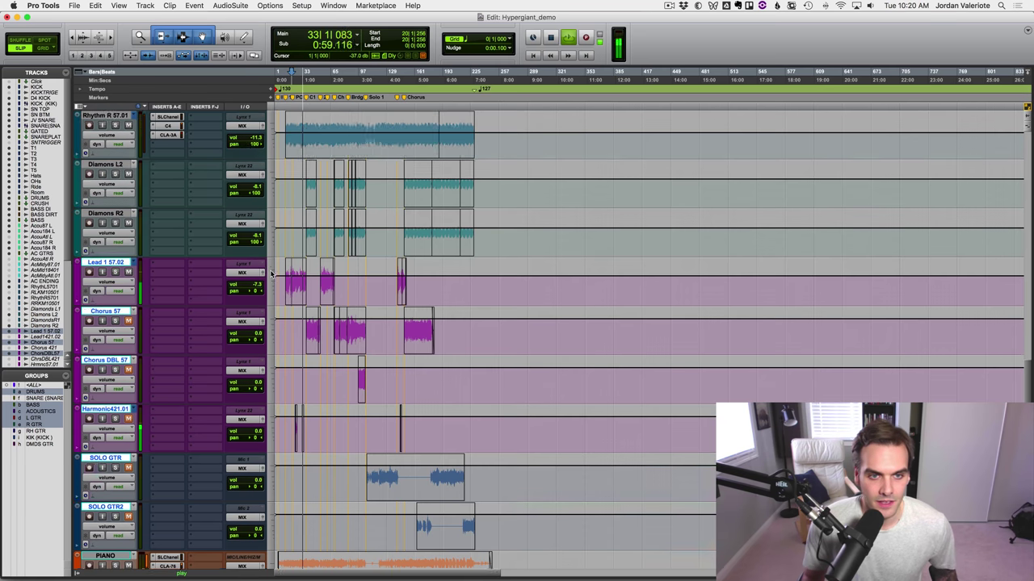
pyautogui.press('space')
pyautogui.scroll(2, 271, 274)
pyautogui.click(311, 234)
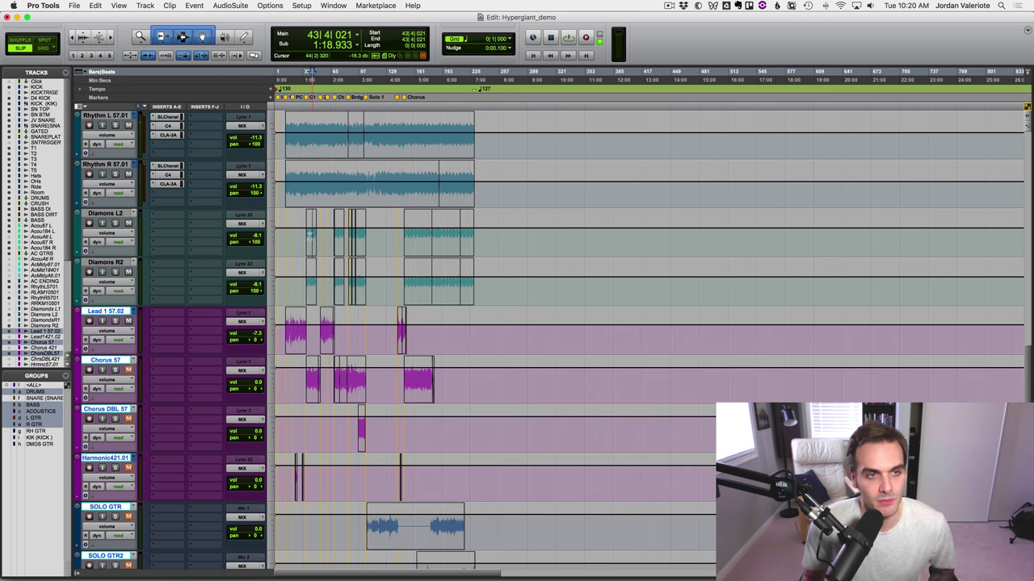
# Review the session's tracks from KICK onward in the Edit and Mix windows, selecting the DRUMS track in the mixer
pyautogui.scroll(8, 313, 237)
pyautogui.scroll(15, 315, 239)
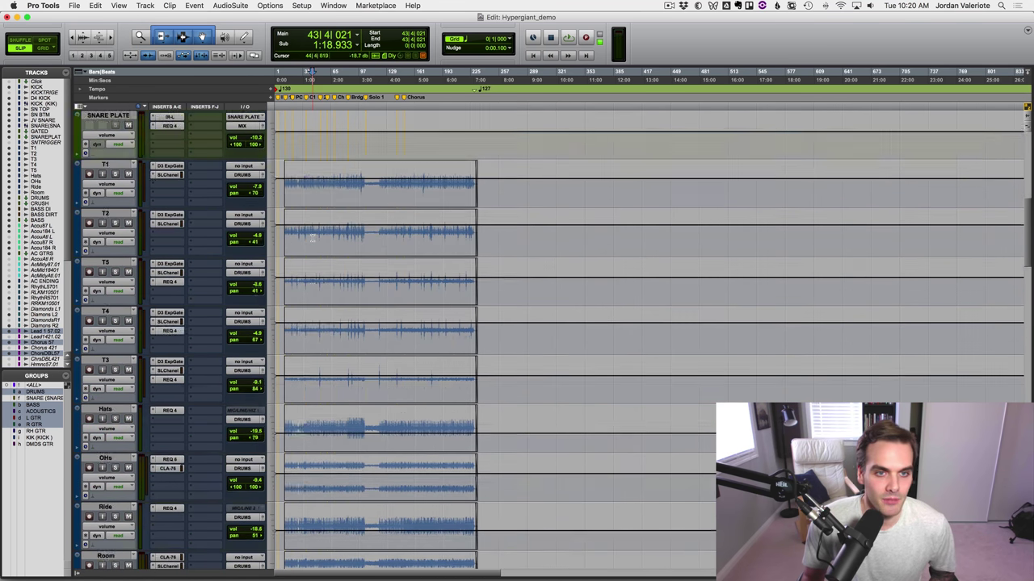
pyautogui.scroll(1, 313, 224)
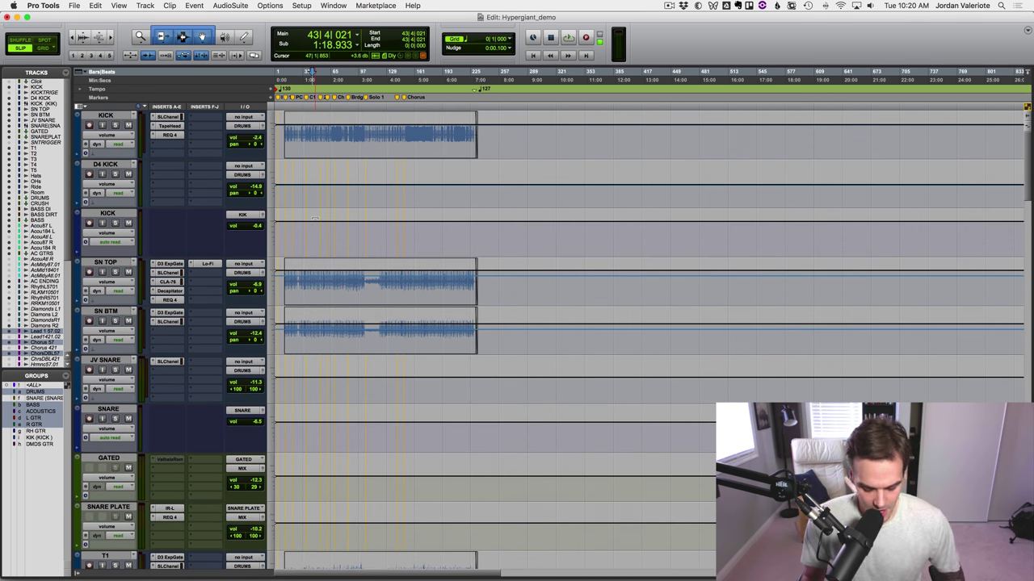
pyautogui.press('super+equal')
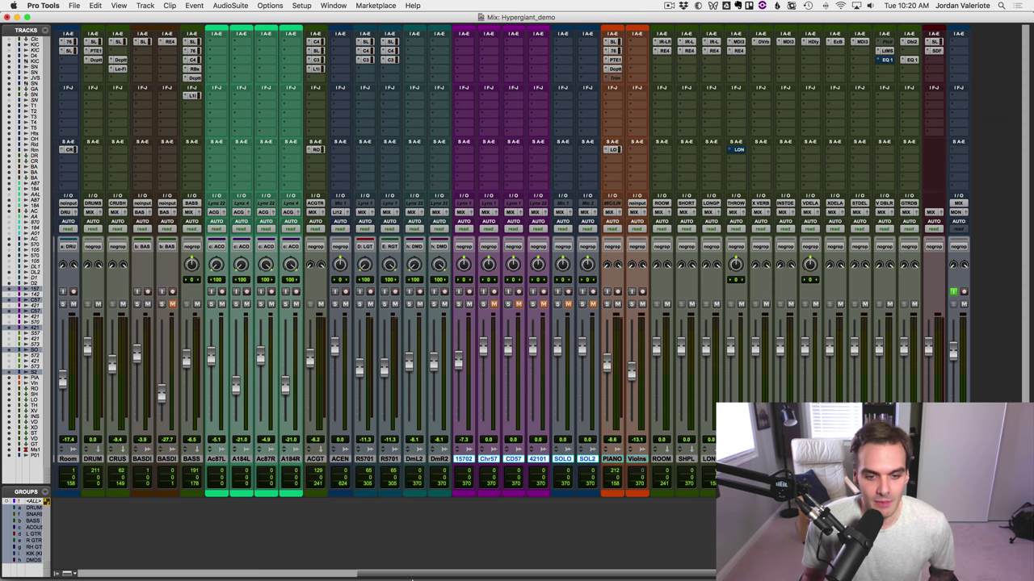
pyautogui.moveTo(412, 576); pyautogui.dragTo(116, 563)
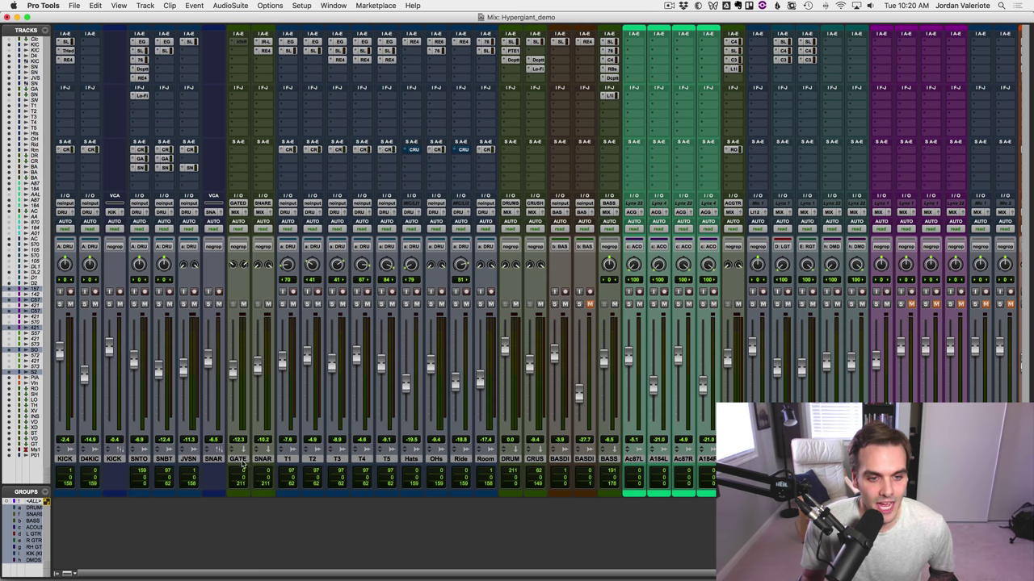
pyautogui.click(509, 460)
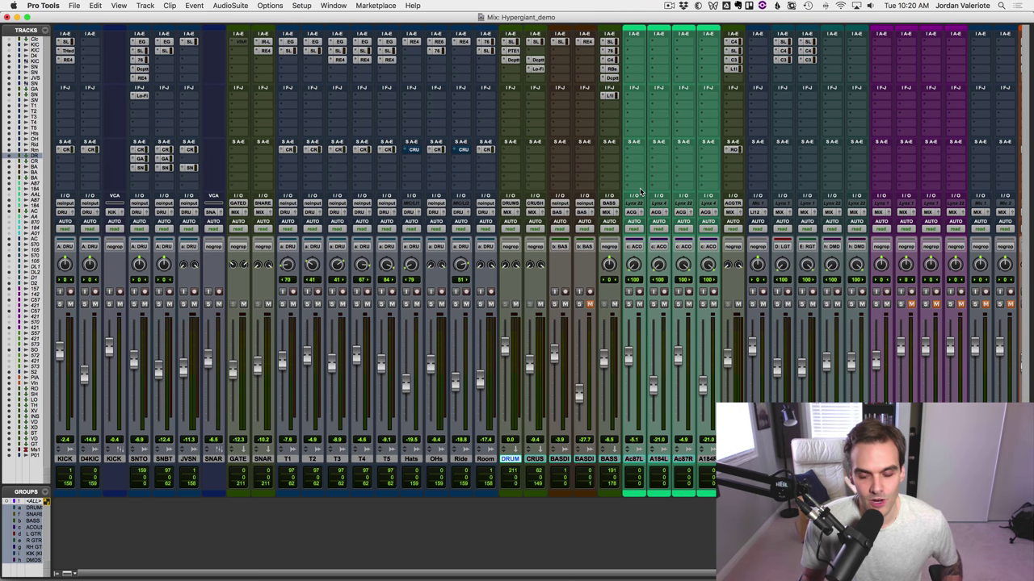
pyautogui.hscroll(10, 639, 192)
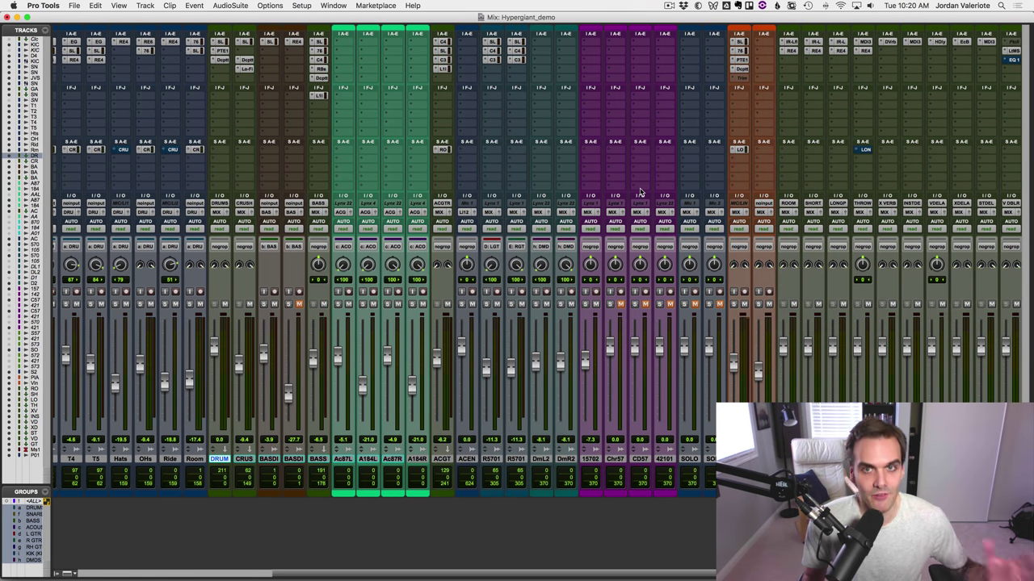
# Review the playlist and track data import options for A Sick And Injured Brain_MIX, and close them without importing anything
pyautogui.press('super+equal')
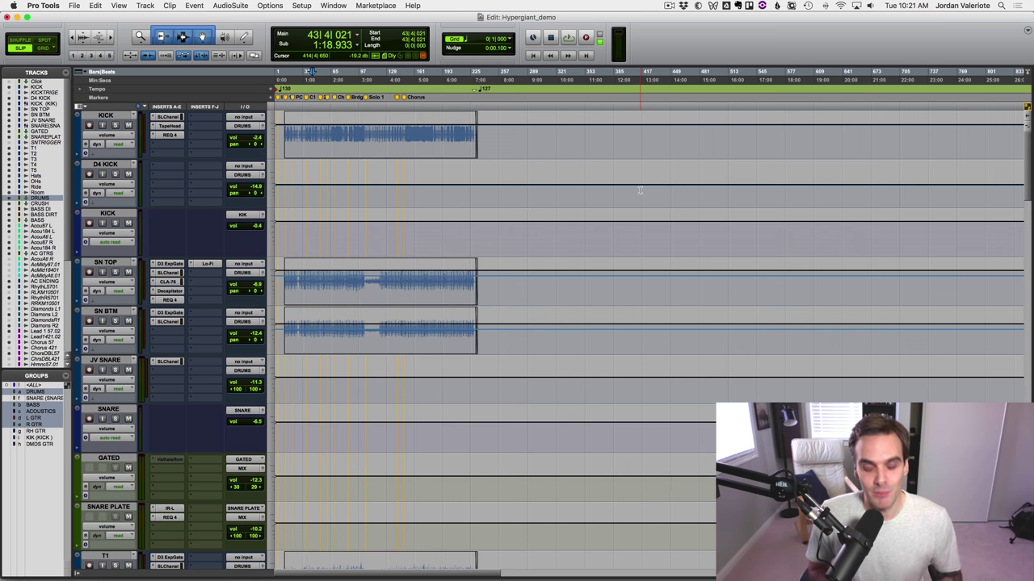
pyautogui.hotkey('alt', 'shift', 'i')
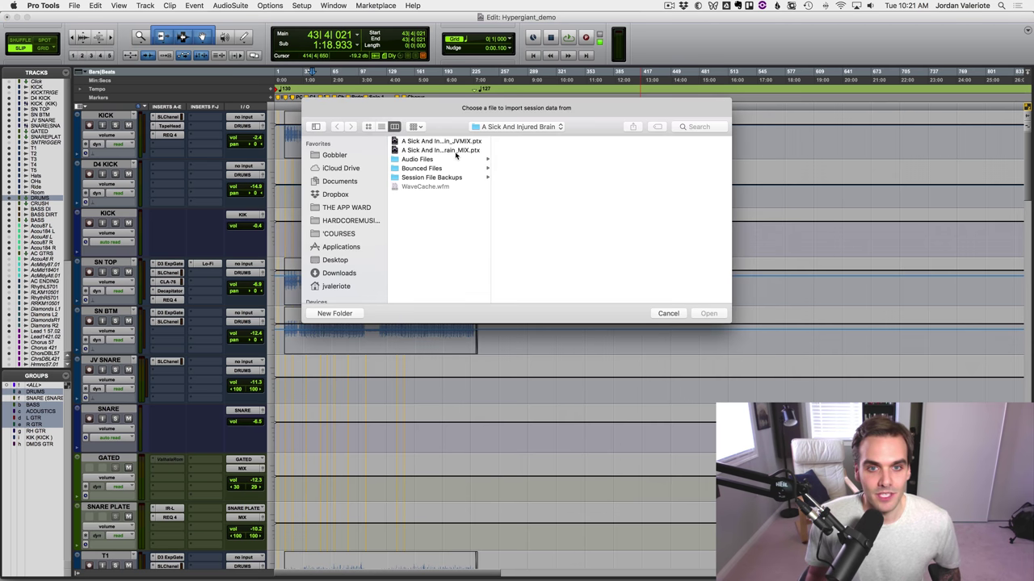
pyautogui.click(455, 152)
pyautogui.doubleClick(456, 152)
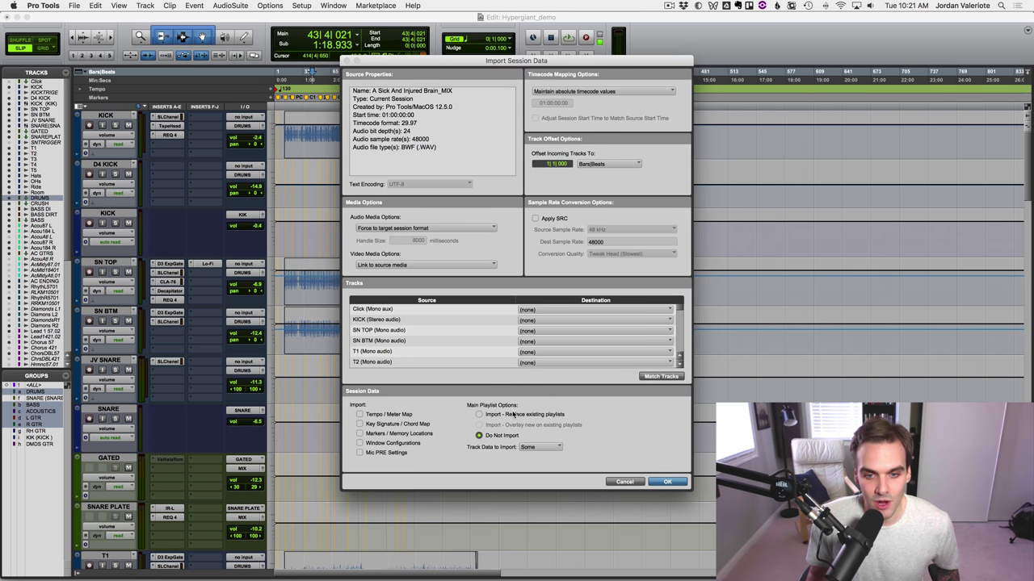
pyautogui.click(480, 435)
pyautogui.click(540, 446)
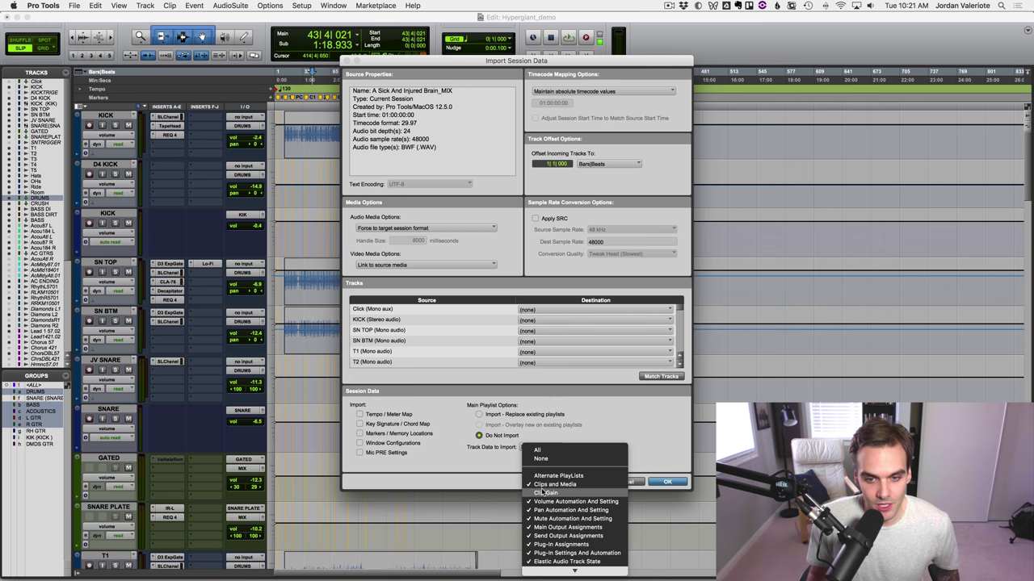
pyautogui.click(570, 445)
pyautogui.click(622, 482)
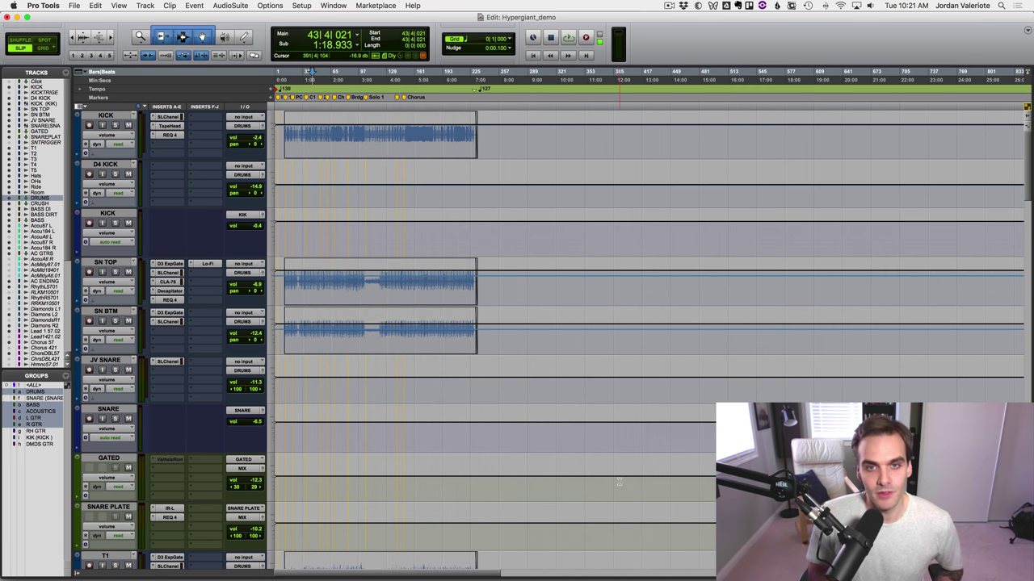